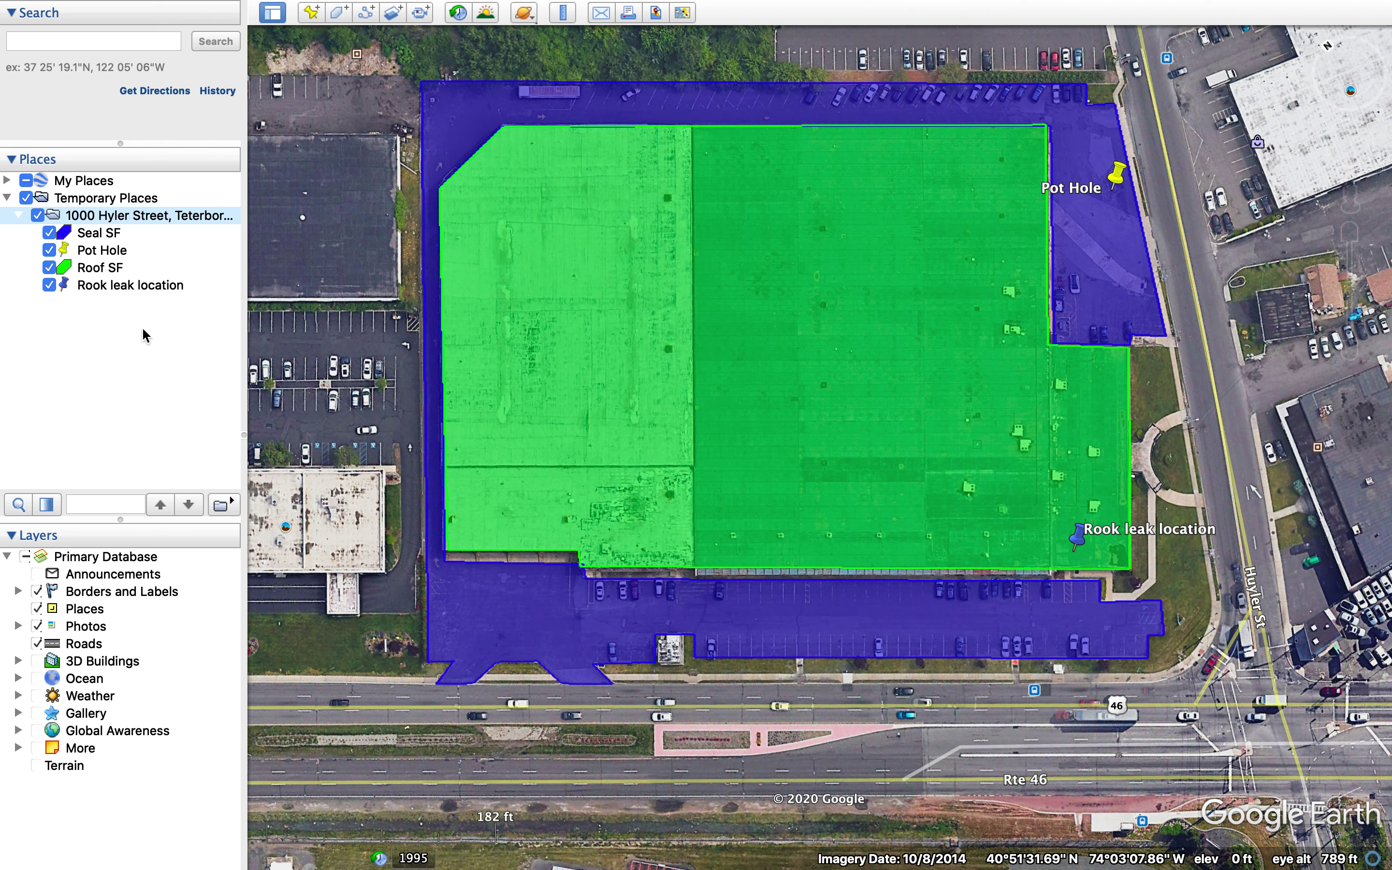
# Start a Save Image map layout of the current aerial view from File > Save
pyautogui.moveTo(160, 5)
pyautogui.moveTo(114, 4)
pyautogui.click(194, 12)
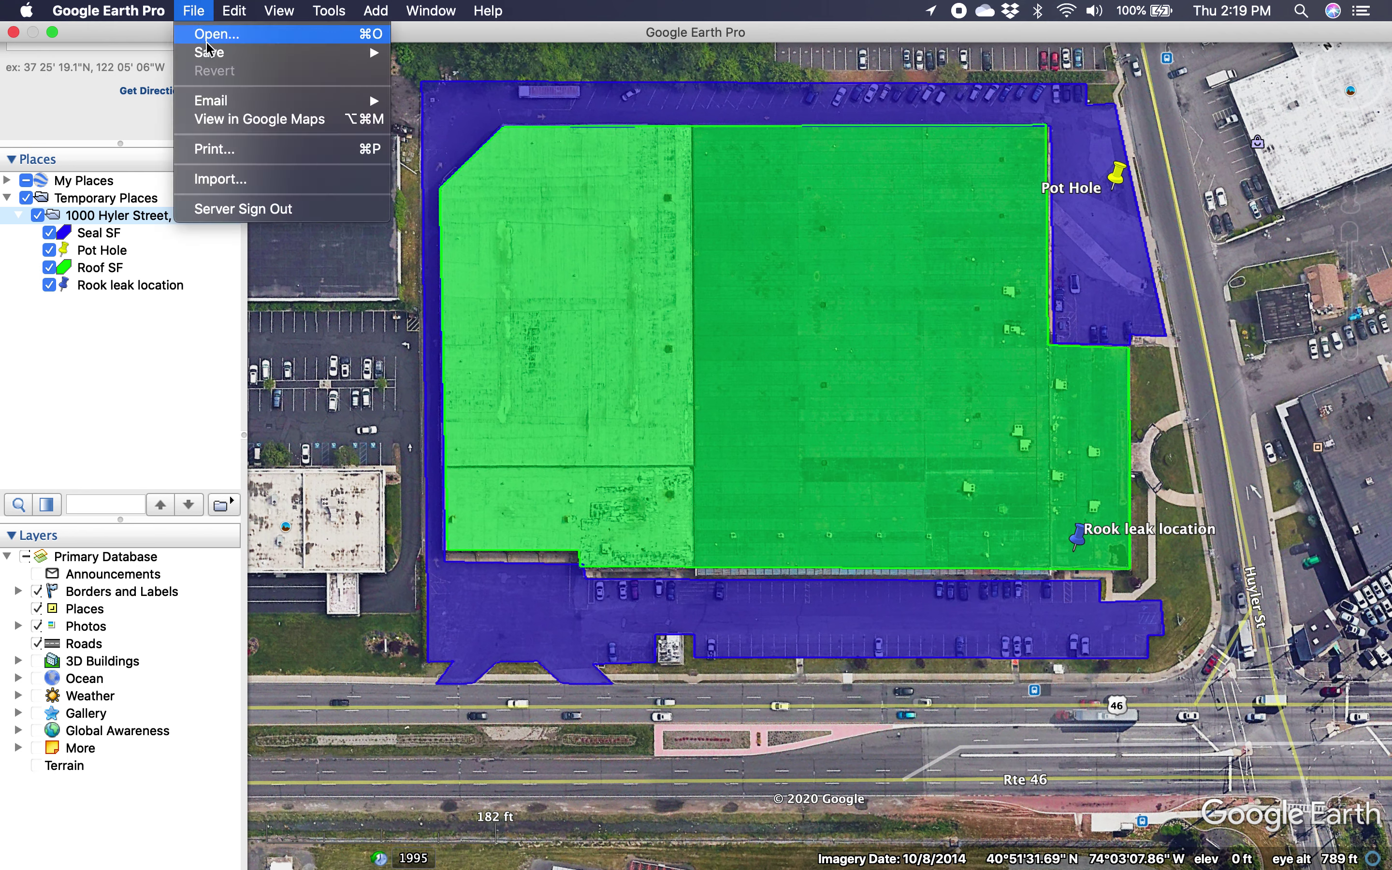
pyautogui.moveTo(211, 54)
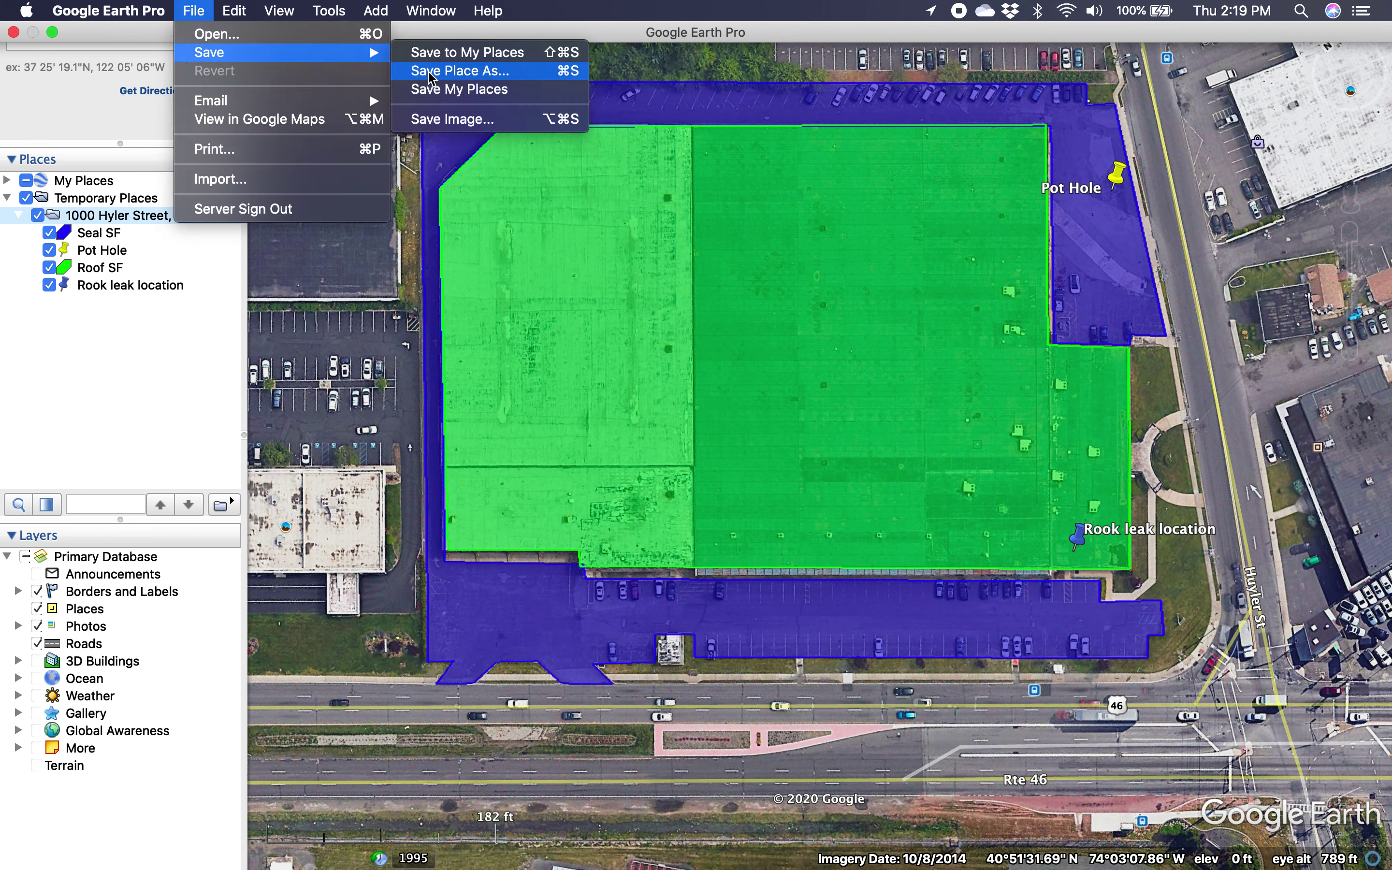
pyautogui.click(444, 119)
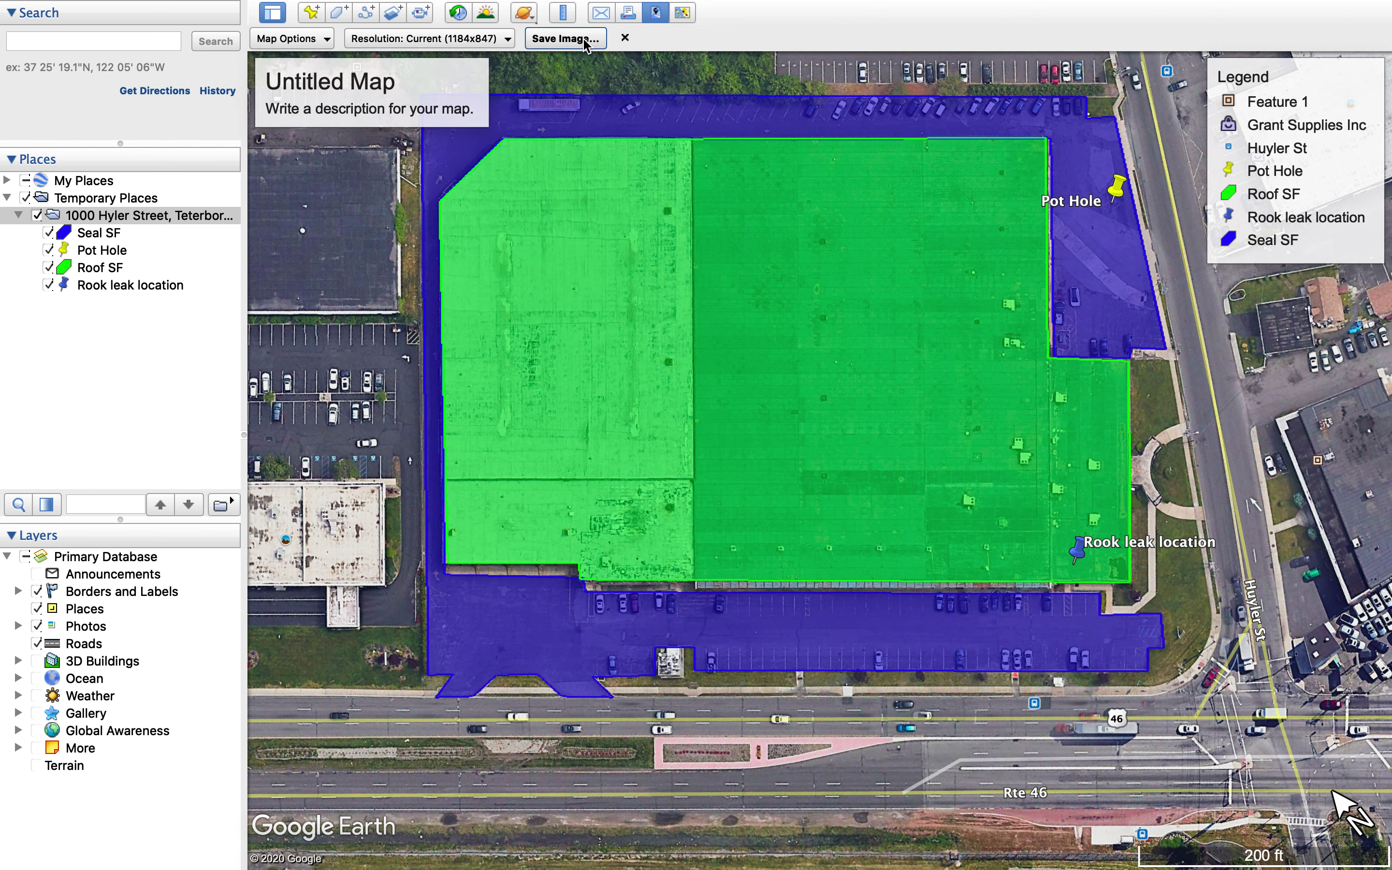
pyautogui.click(361, 95)
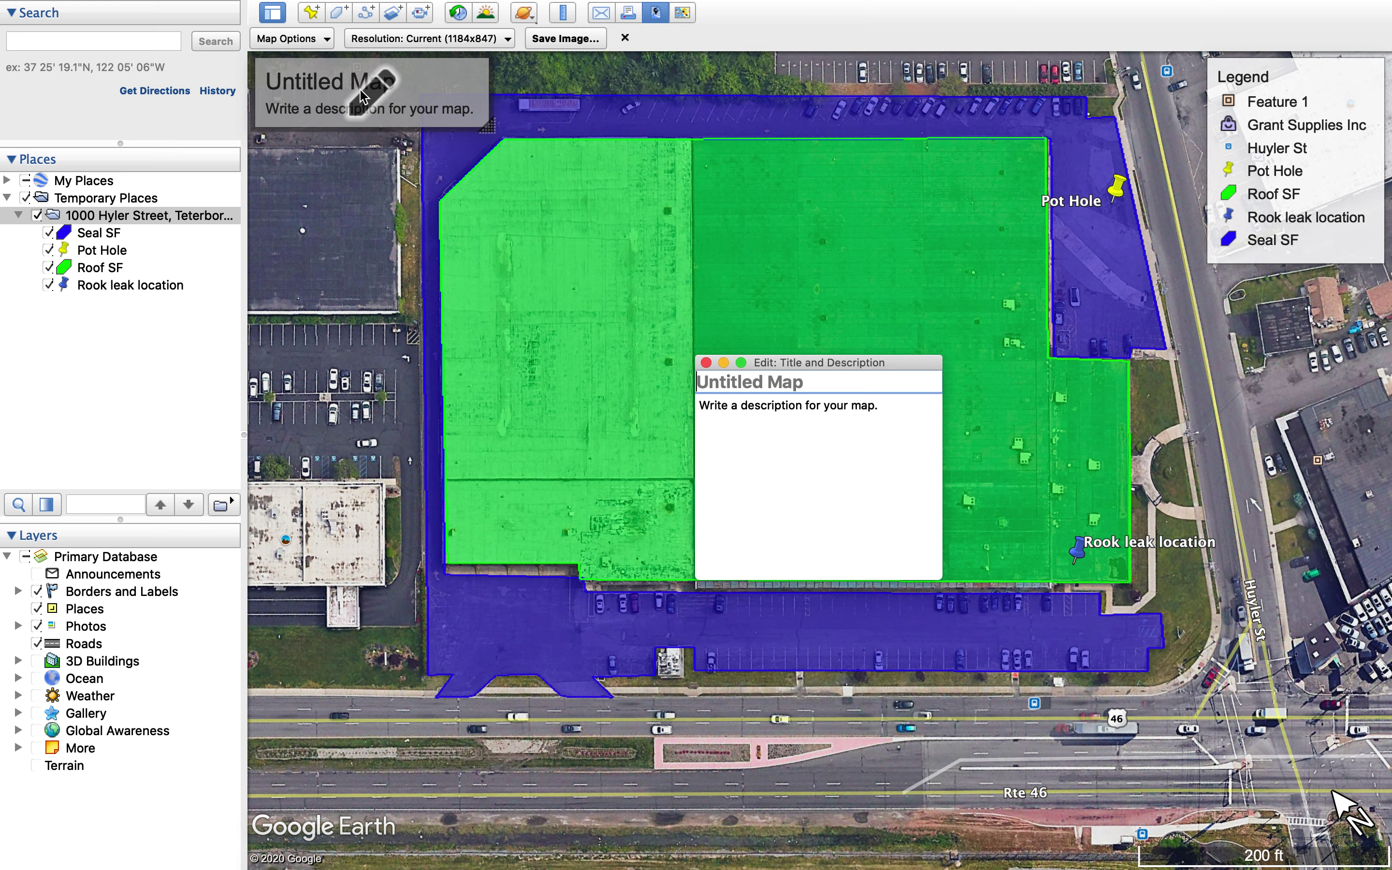
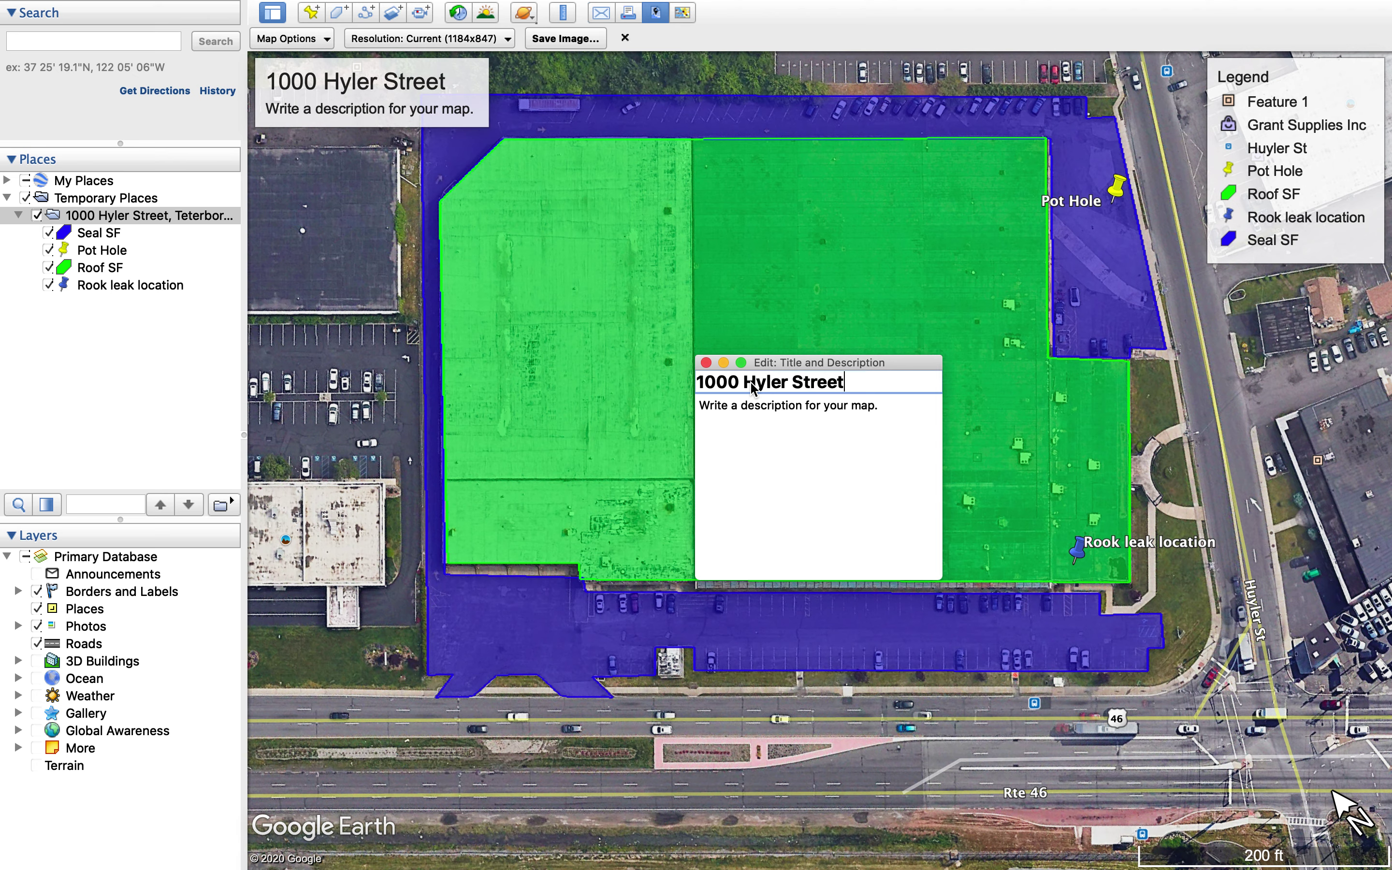
pyautogui.click(777, 427)
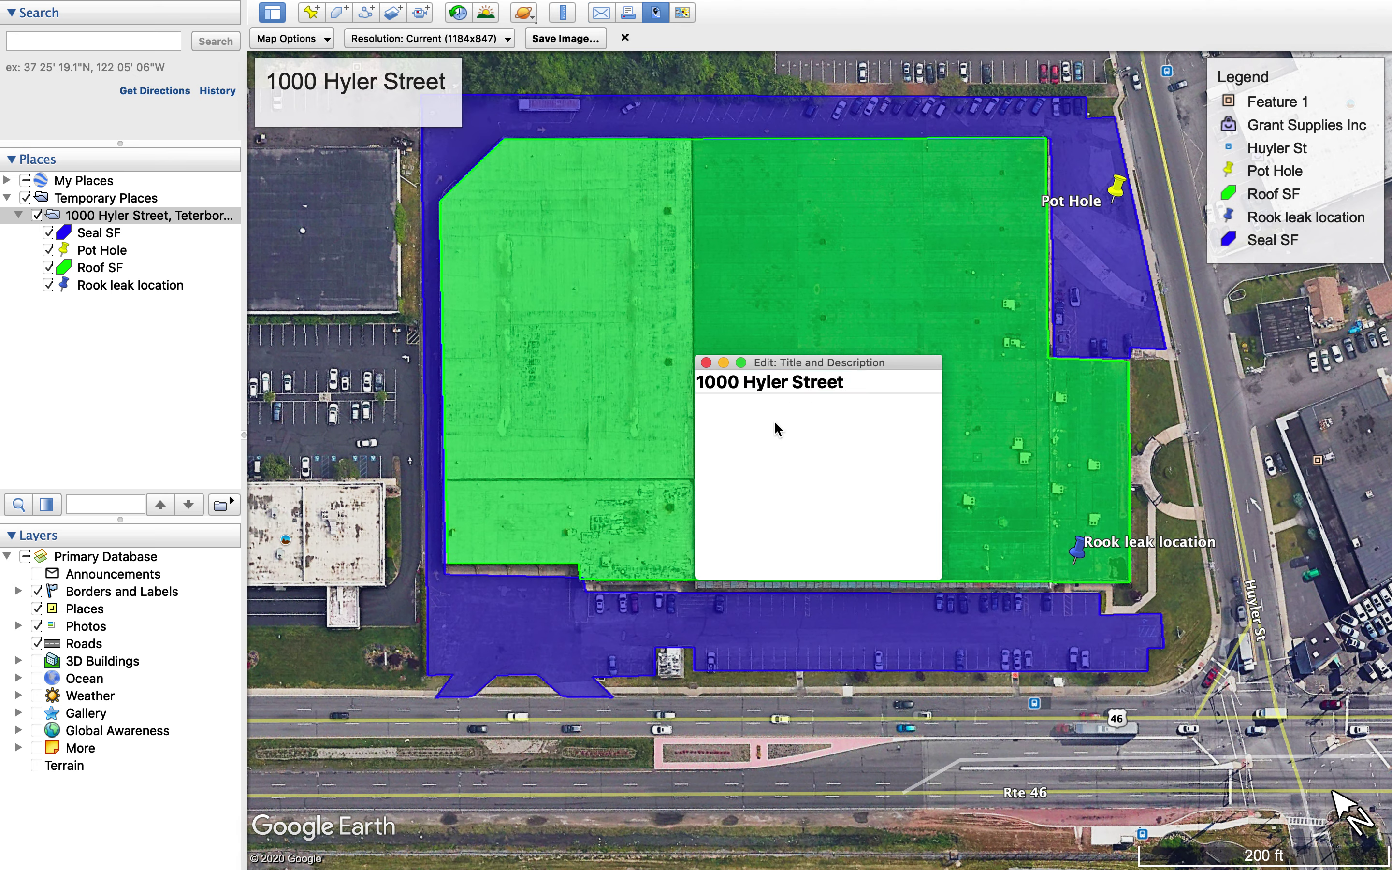
pyautogui.write('Property measuremetns')
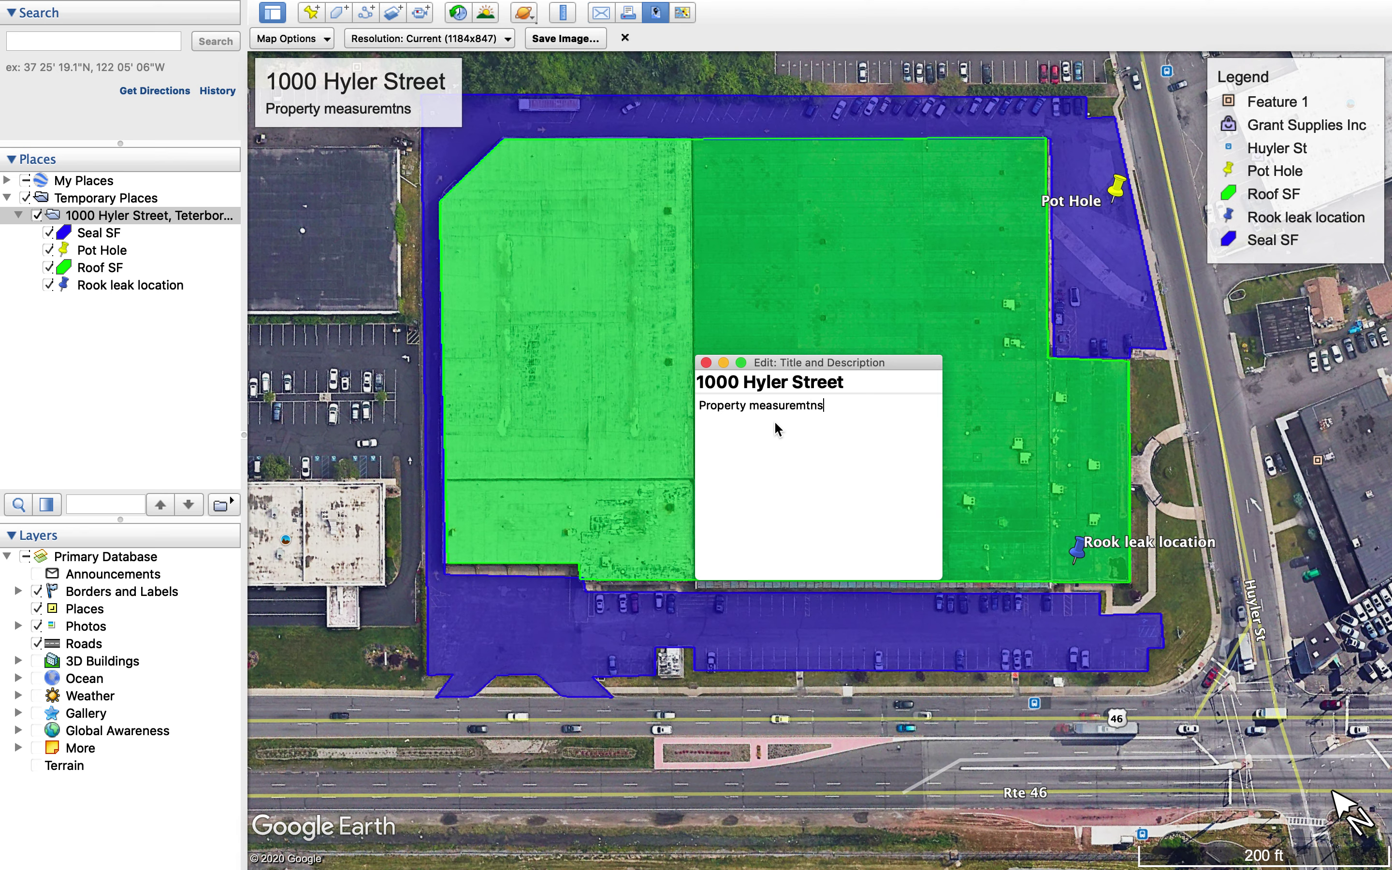
pyautogui.press('BackSpace')
pyautogui.press('BackSpace')
pyautogui.write('nts & areas to be ')
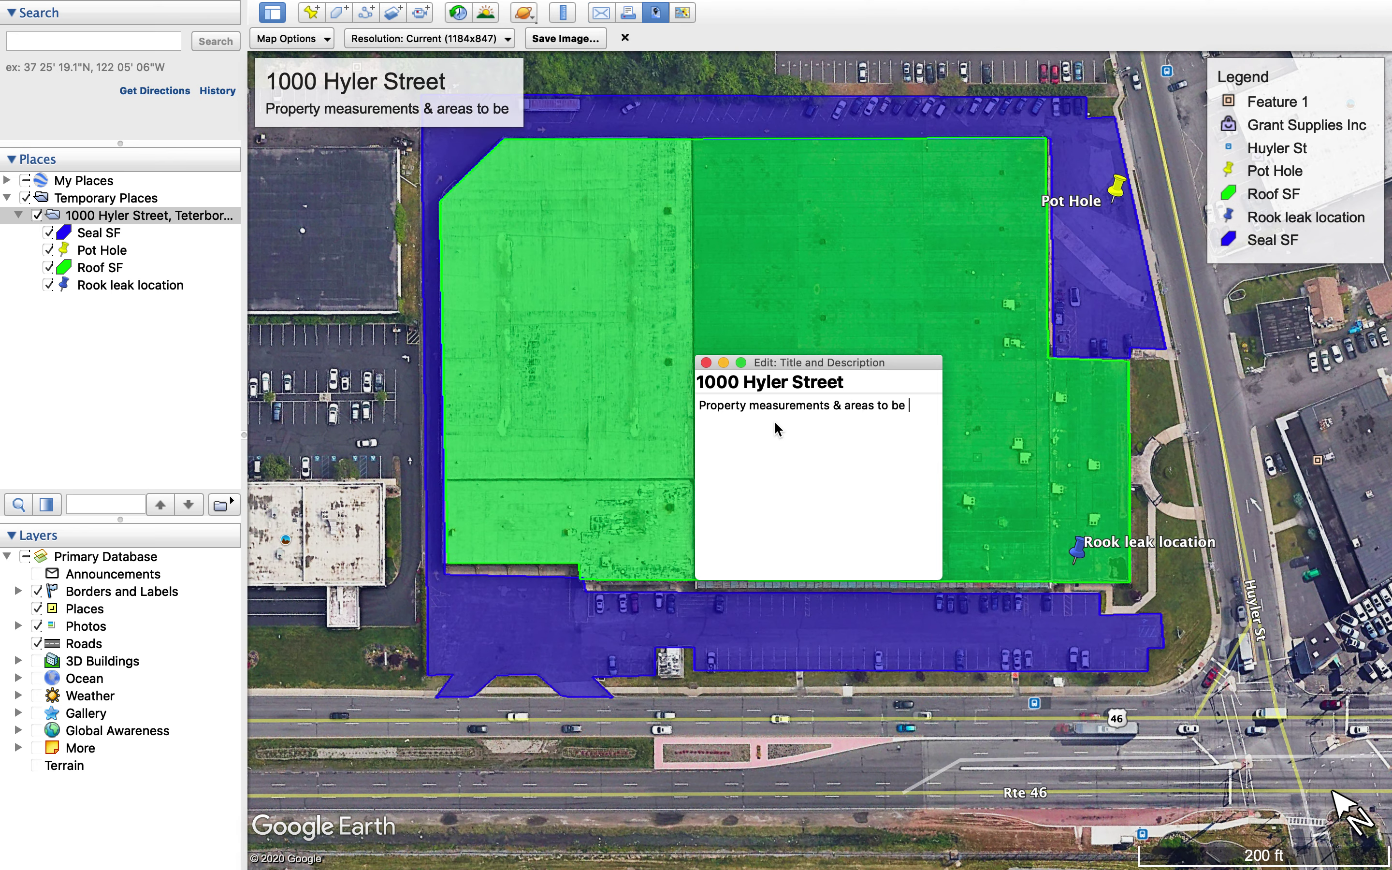
pyautogui.write('reviewed.')
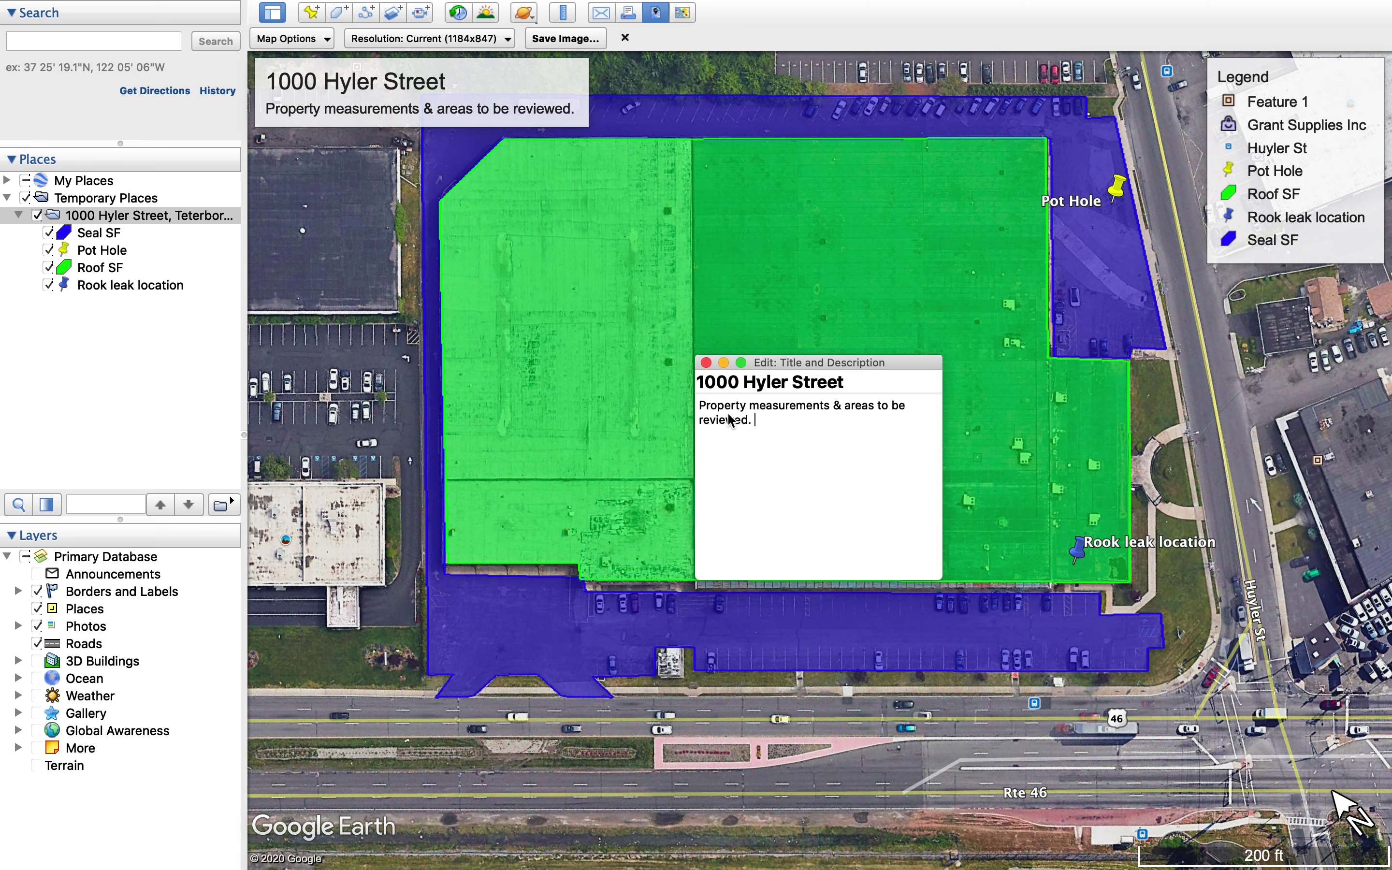
pyautogui.click(707, 363)
pyautogui.moveTo(1278, 158)
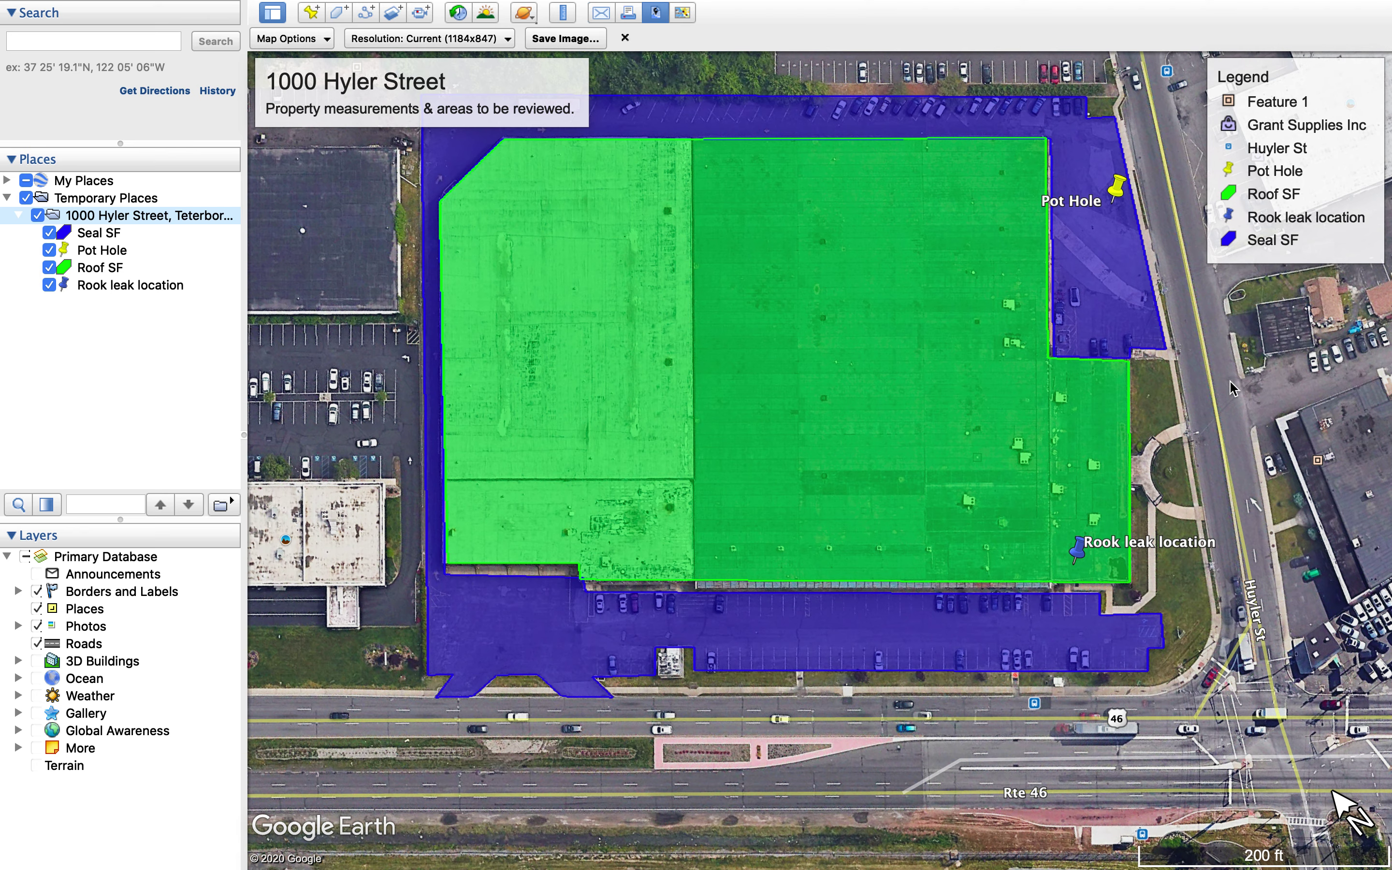
# Remove Huyler St, Grant Supplies Inc and Feature 1 from the map legend
pyautogui.click(1286, 168)
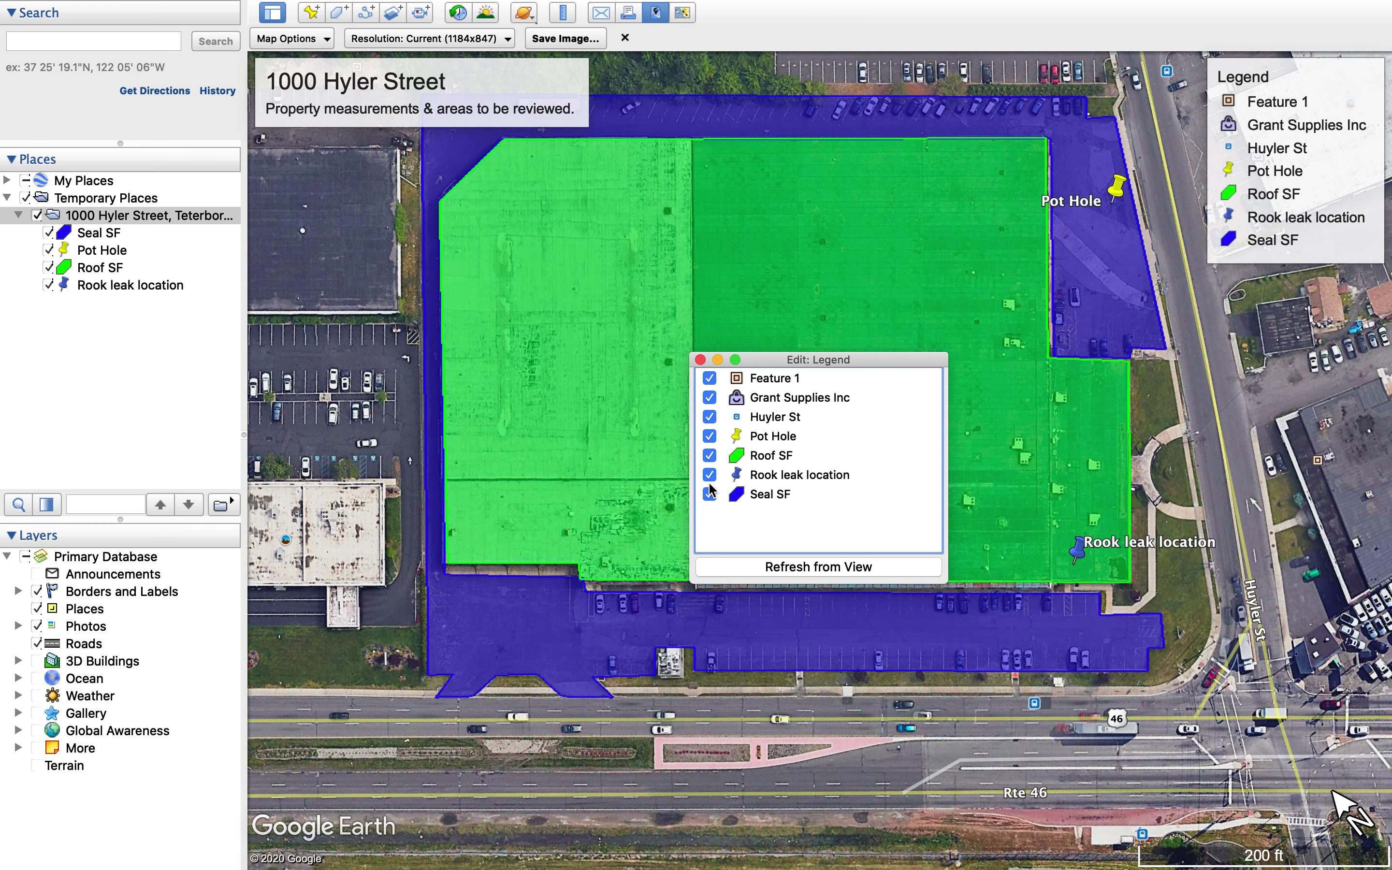
pyautogui.click(709, 419)
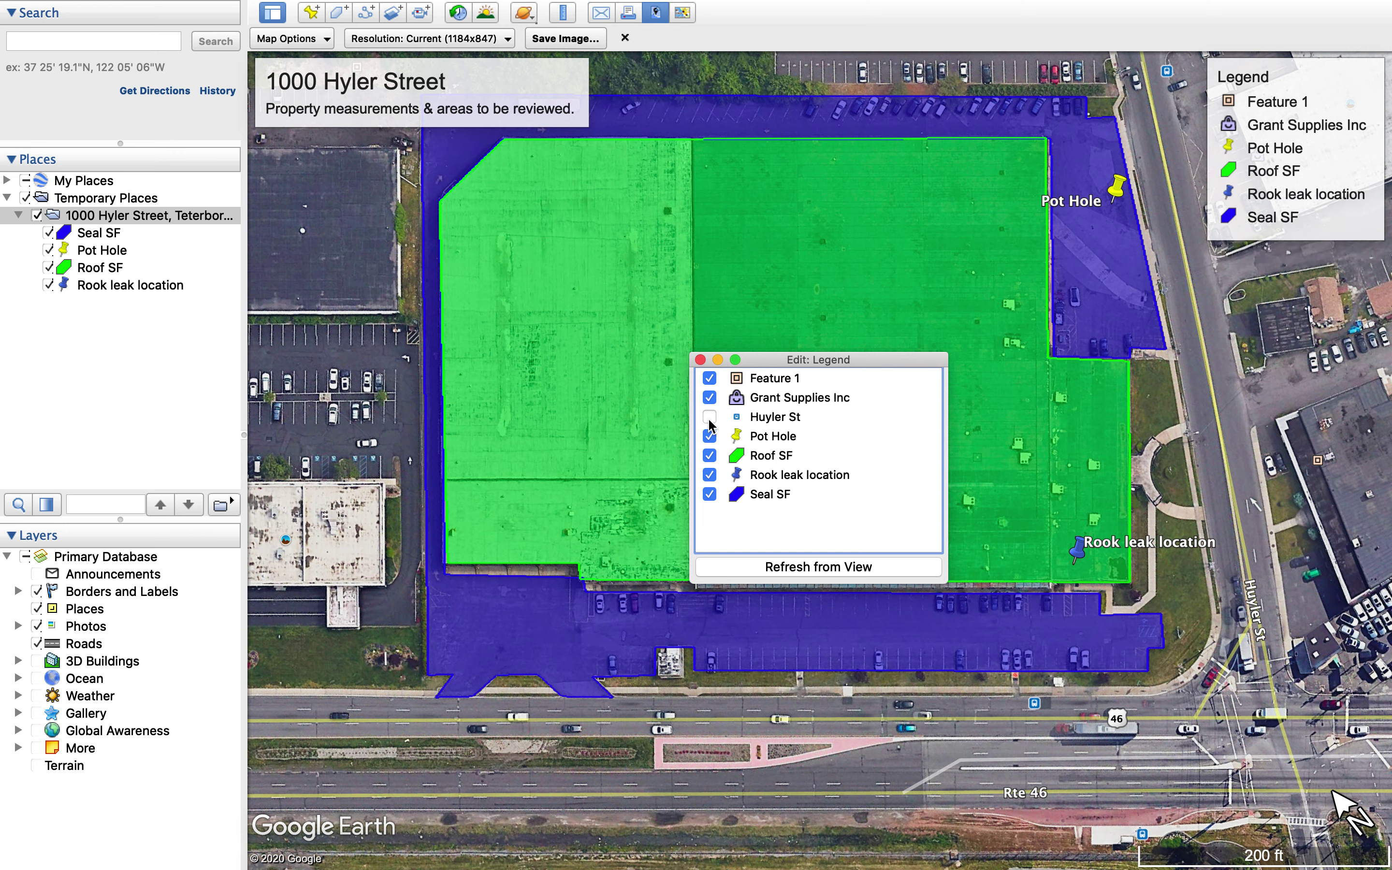
pyautogui.click(709, 398)
pyautogui.click(709, 379)
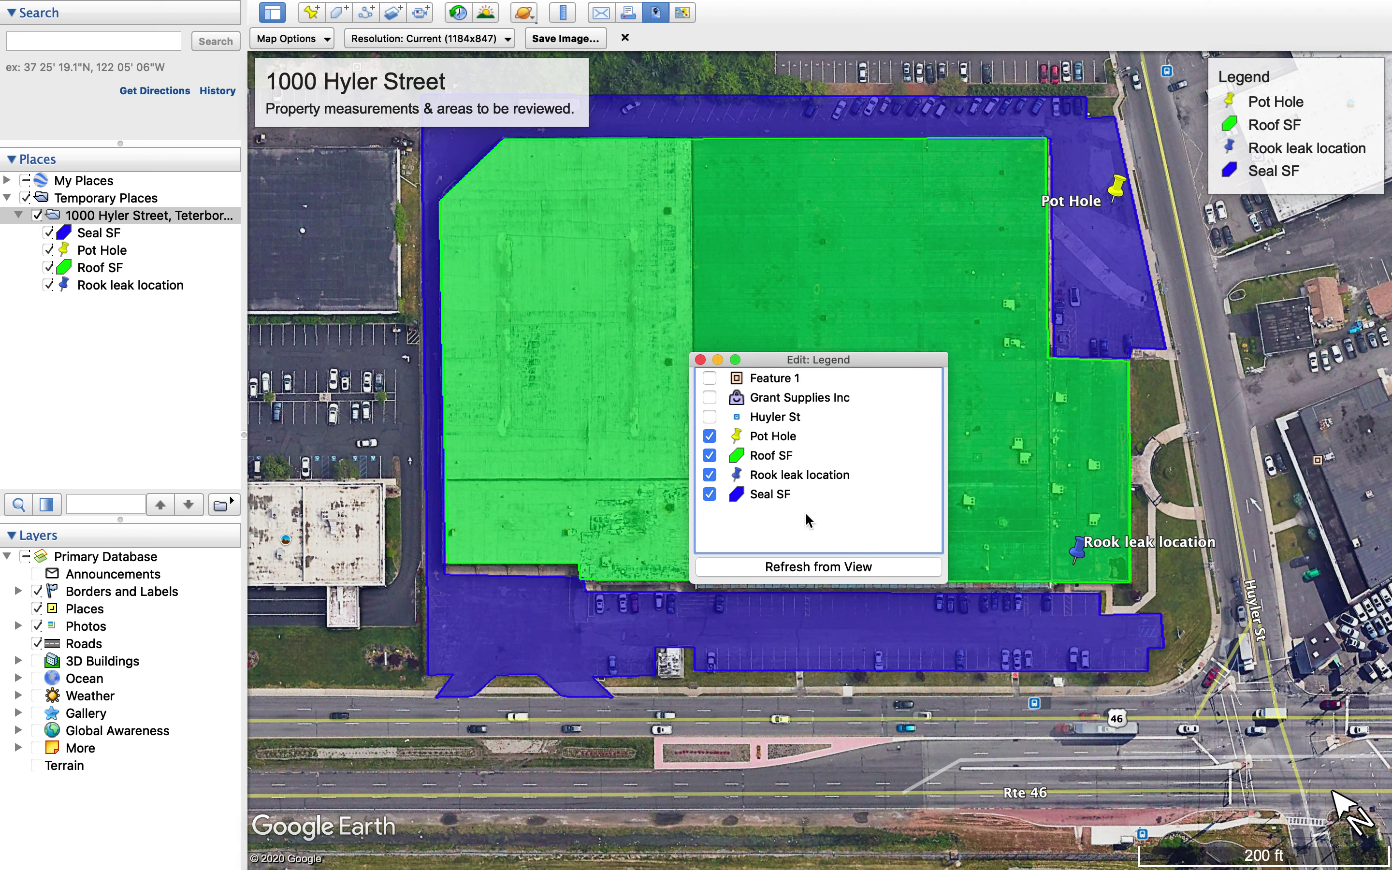
pyautogui.click(701, 359)
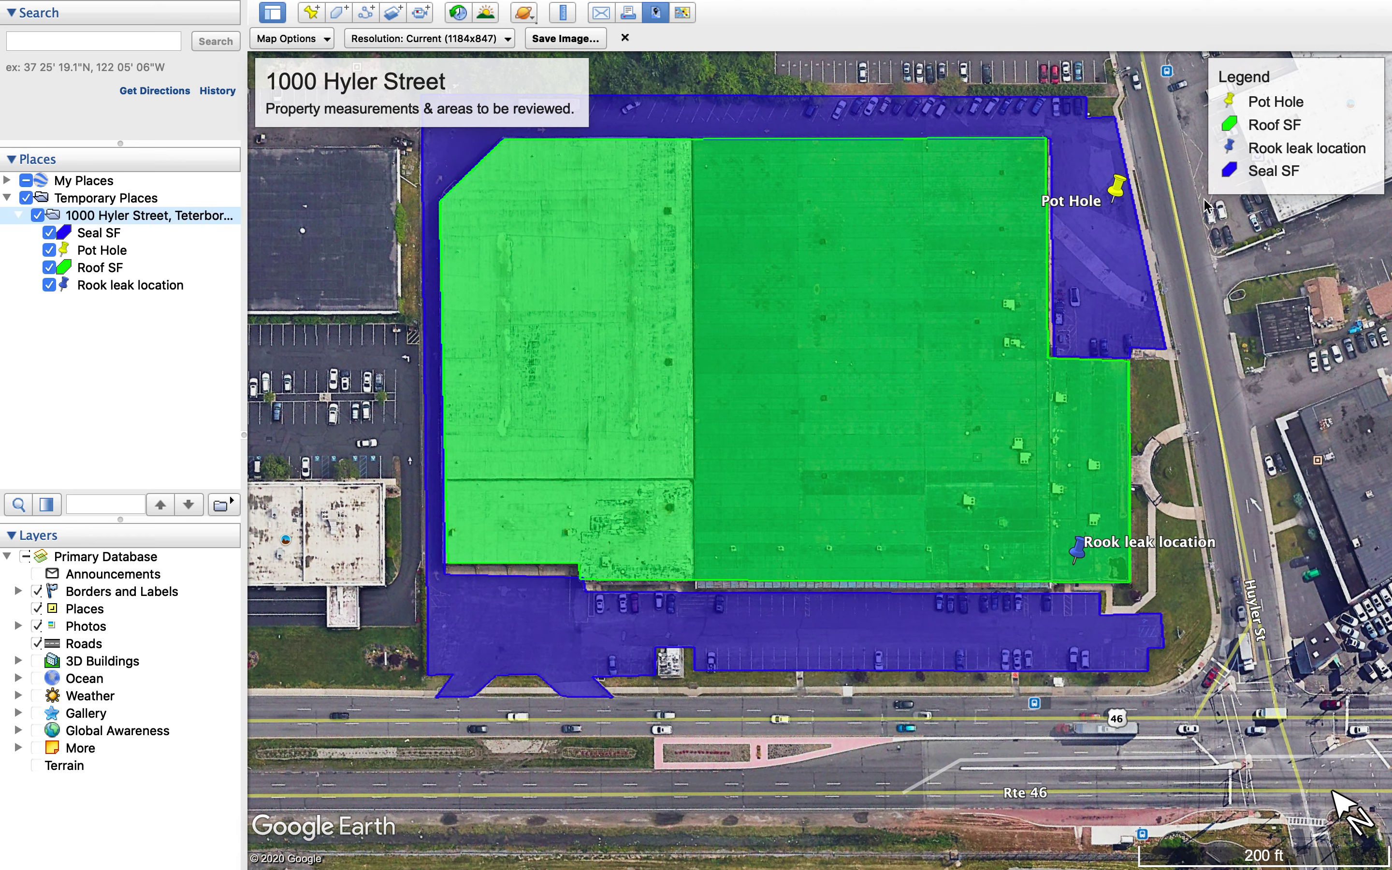
# Position the title box and legend below it over the roof, then bring up the image save dialog
pyautogui.moveTo(1290, 119)
pyautogui.moveTo(1322, 117)
pyautogui.mouseDown()
pyautogui.moveTo(719, 374)
pyautogui.moveTo(610, 299)
pyautogui.moveTo(897, 342)
pyautogui.moveTo(981, 456)
pyautogui.mouseUp()
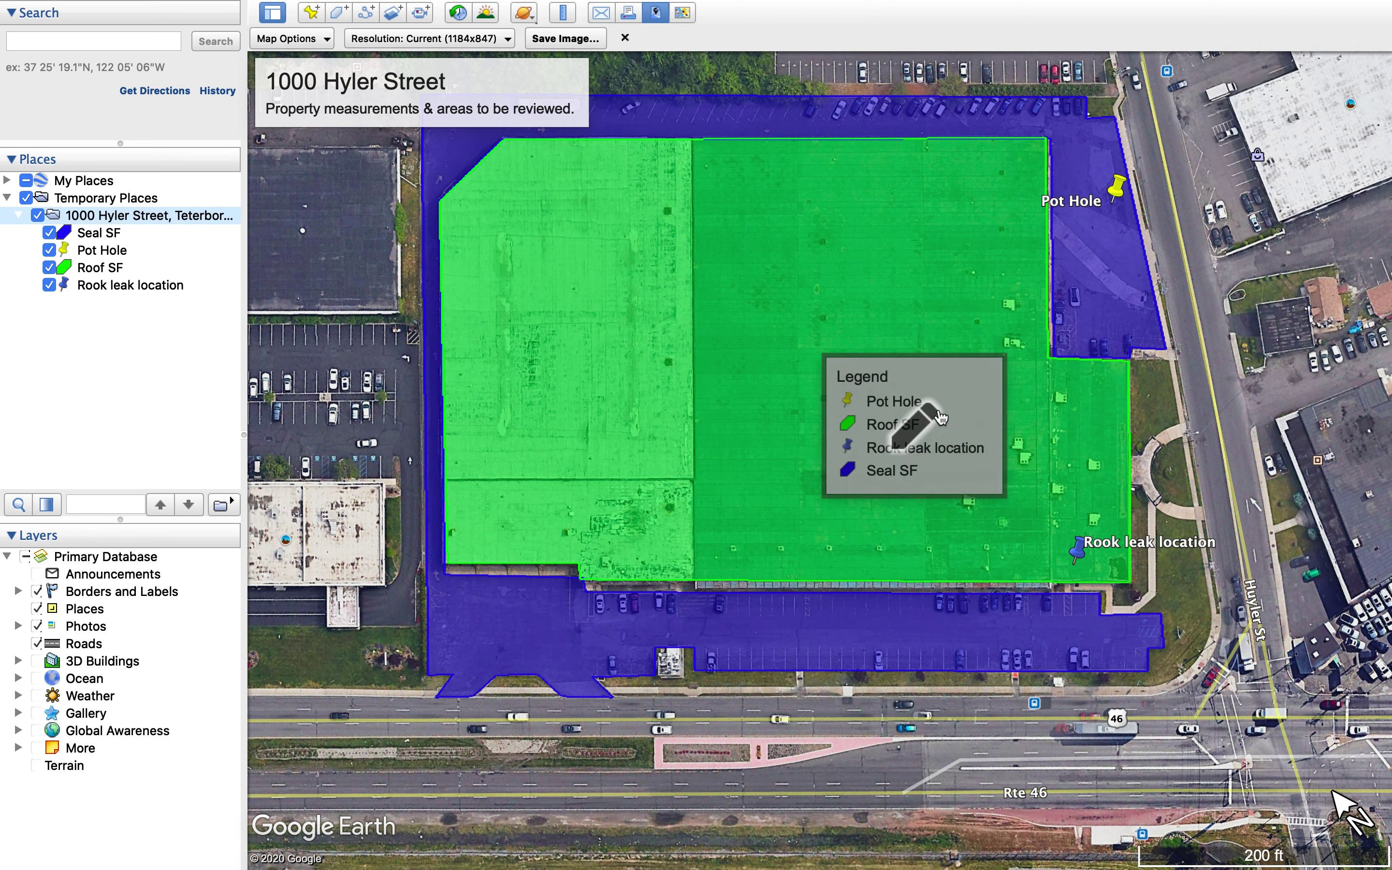
pyautogui.moveTo(522, 112); pyautogui.dragTo(1311, 168)
pyautogui.moveTo(947, 444); pyautogui.dragTo(1271, 285)
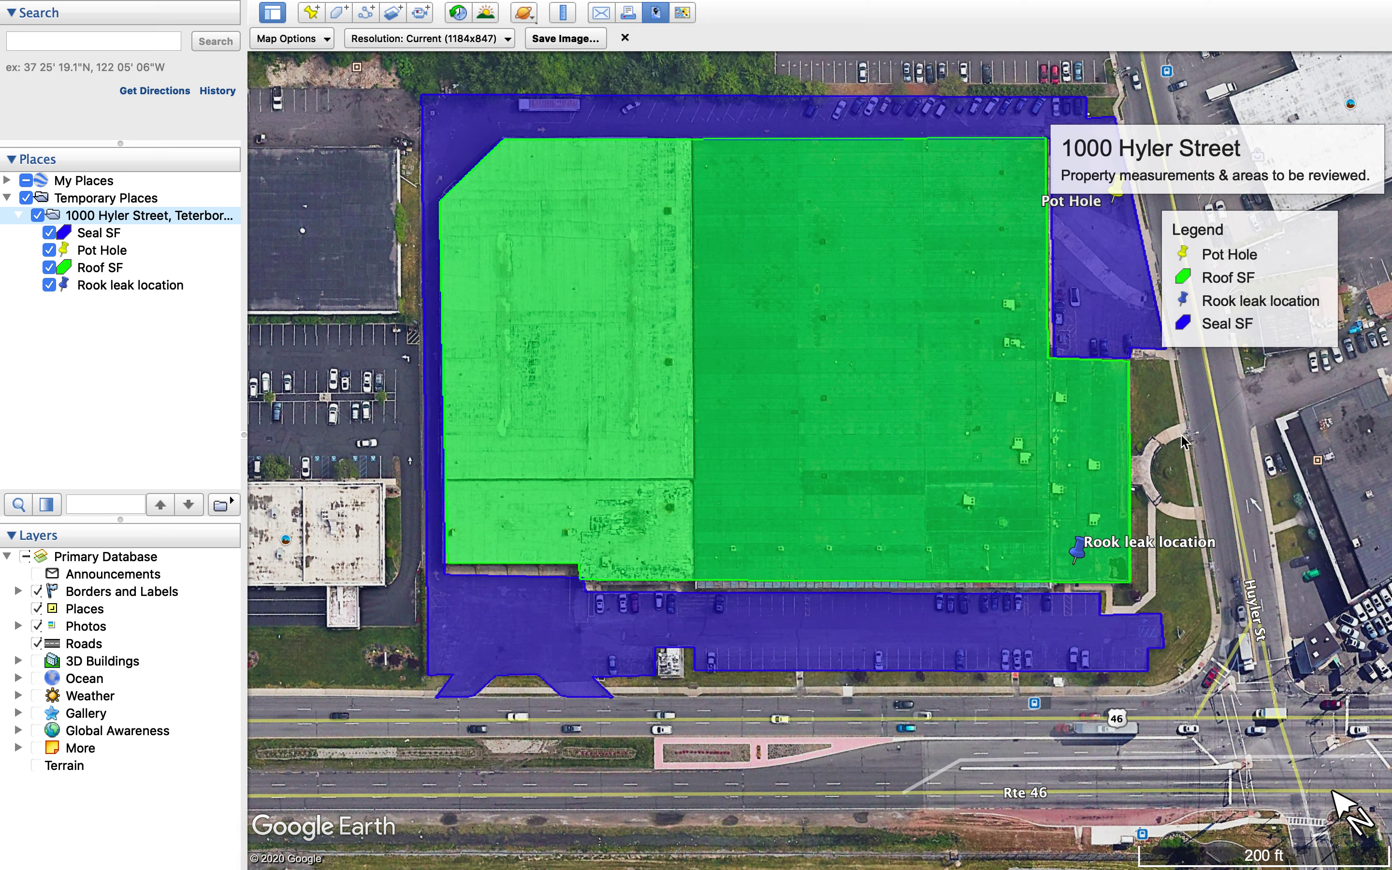
pyautogui.moveTo(1189, 167)
pyautogui.mouseDown()
pyautogui.moveTo(630, 299)
pyautogui.moveTo(665, 255)
pyautogui.moveTo(677, 263)
pyautogui.mouseUp()
pyautogui.moveTo(1305, 267)
pyautogui.mouseDown()
pyautogui.moveTo(837, 406)
pyautogui.moveTo(796, 377)
pyautogui.mouseUp()
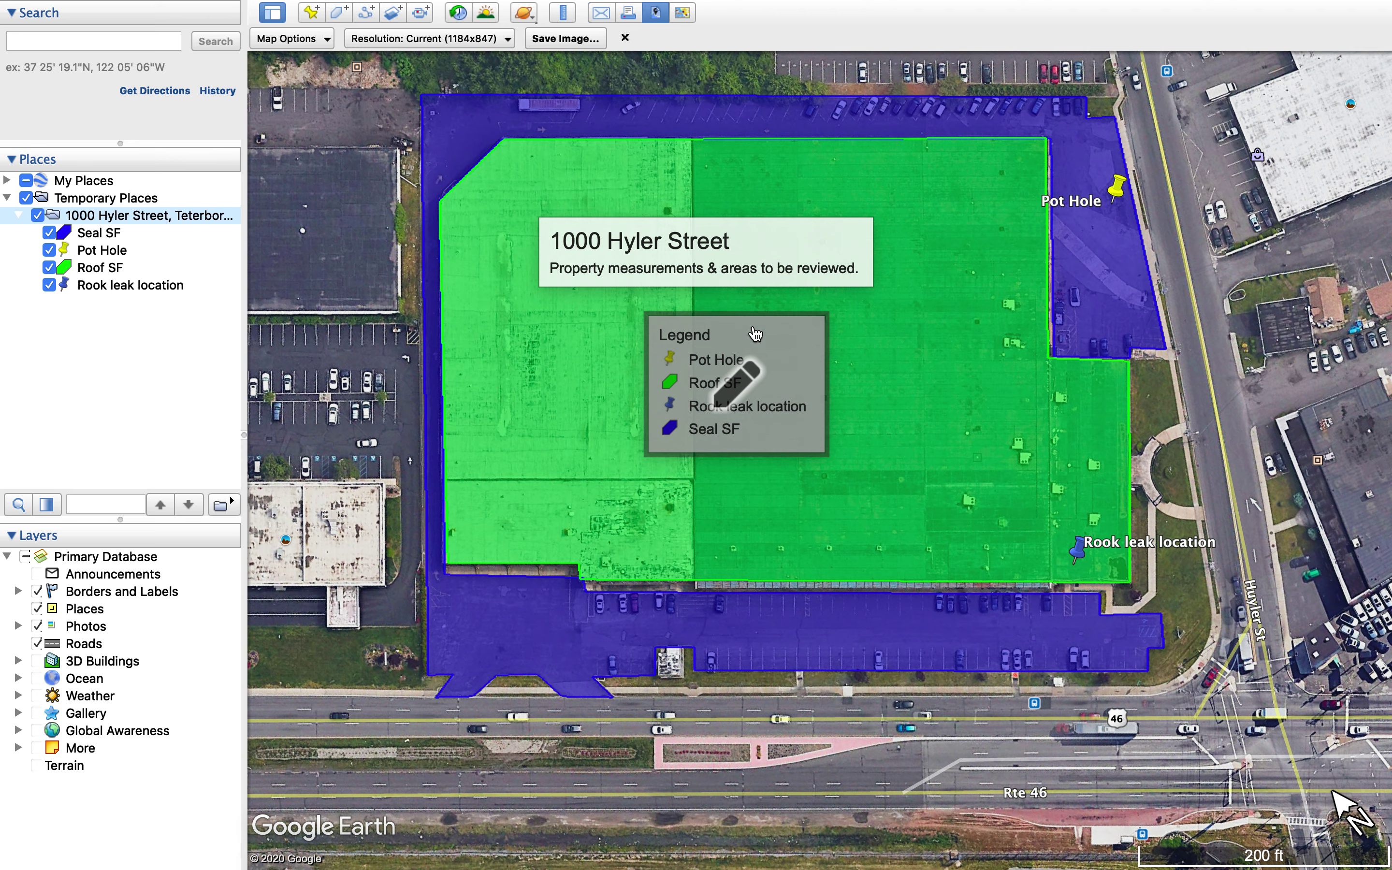
pyautogui.click(558, 39)
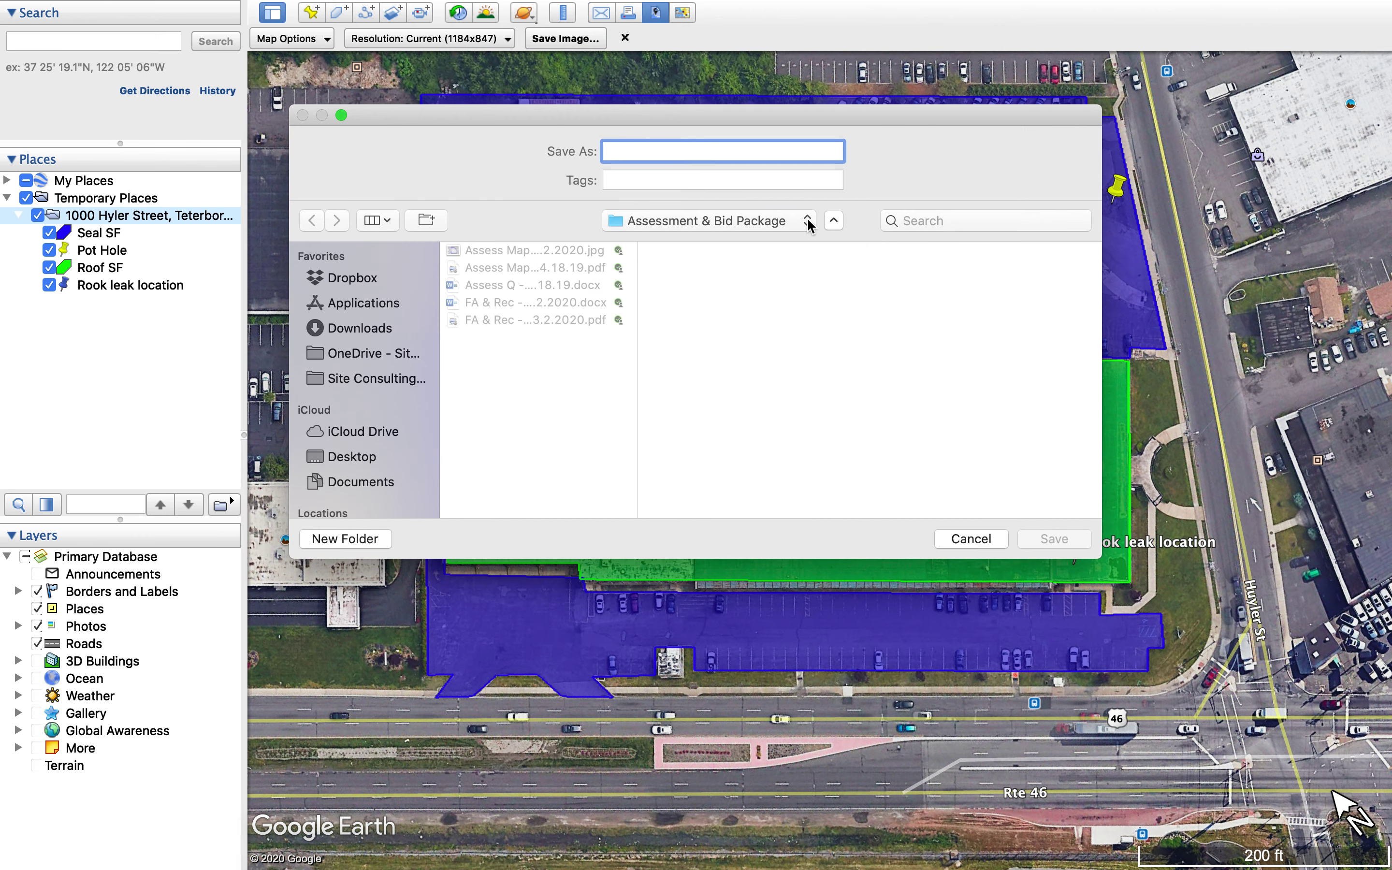
# Save the map image as 'GE Tutorial' on the Desktop and exit the map image layout
pyautogui.click(357, 457)
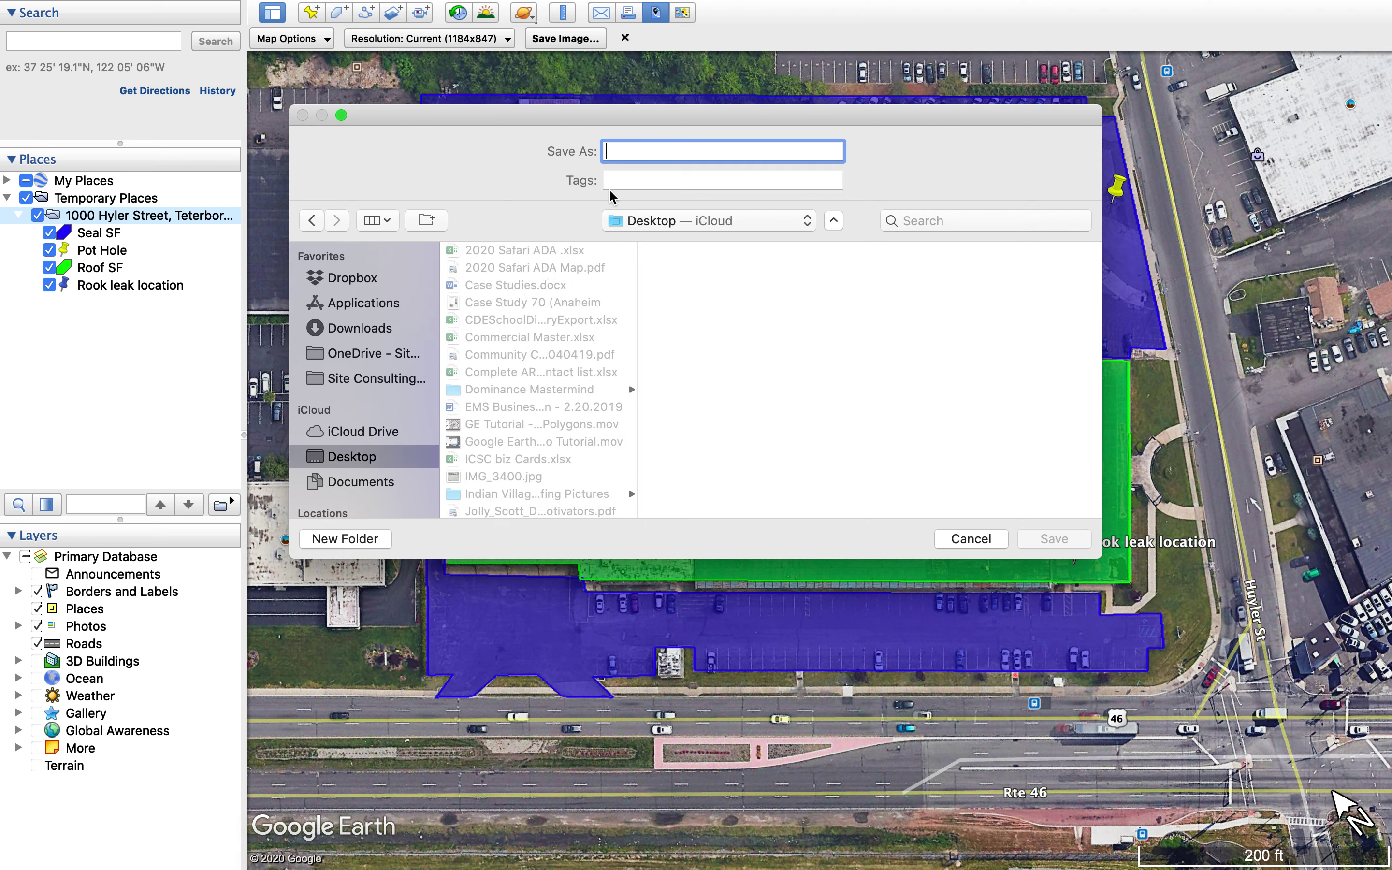
pyautogui.write('GE Tutor')
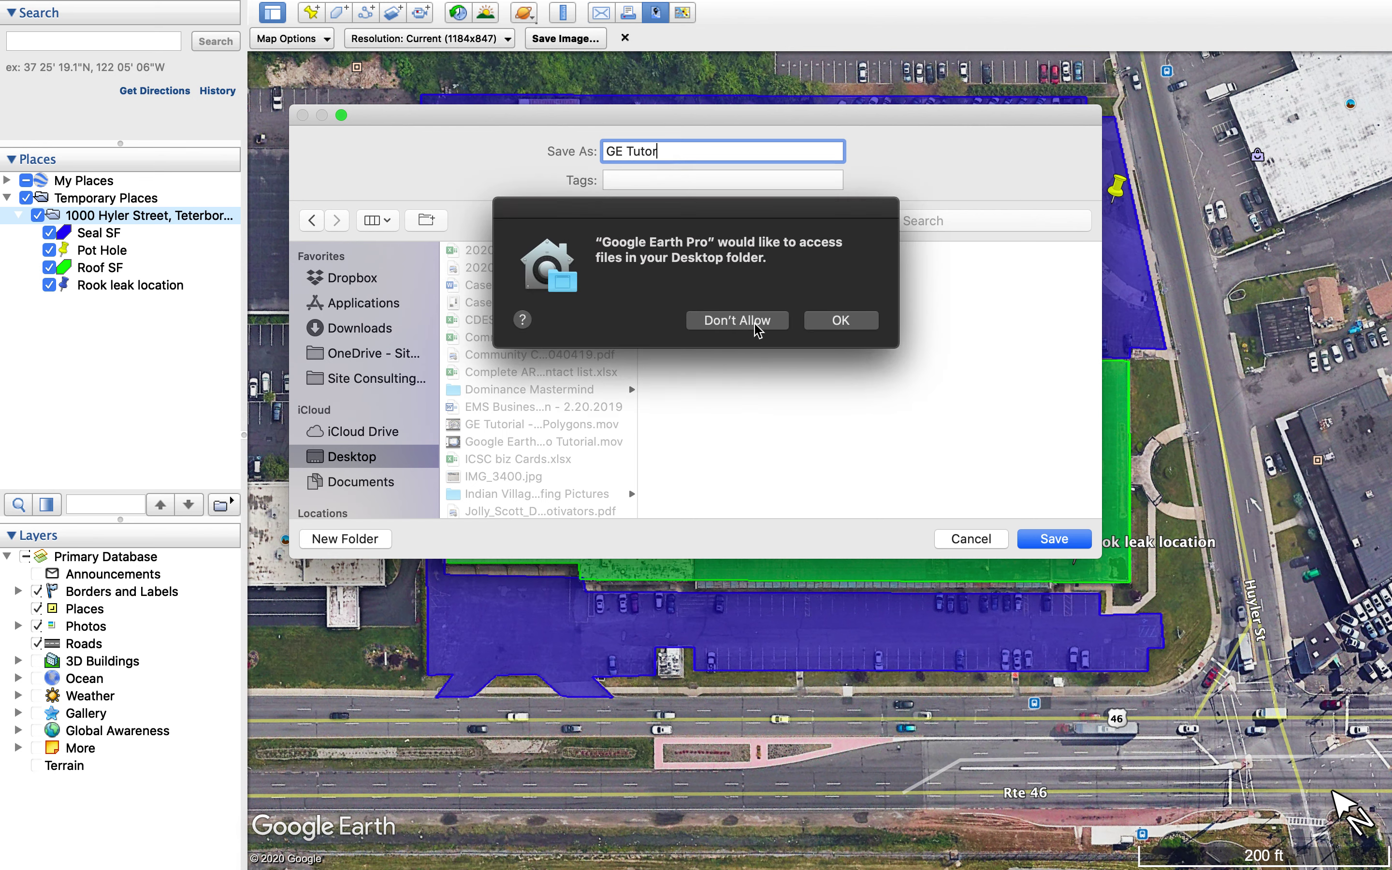
pyautogui.click(823, 323)
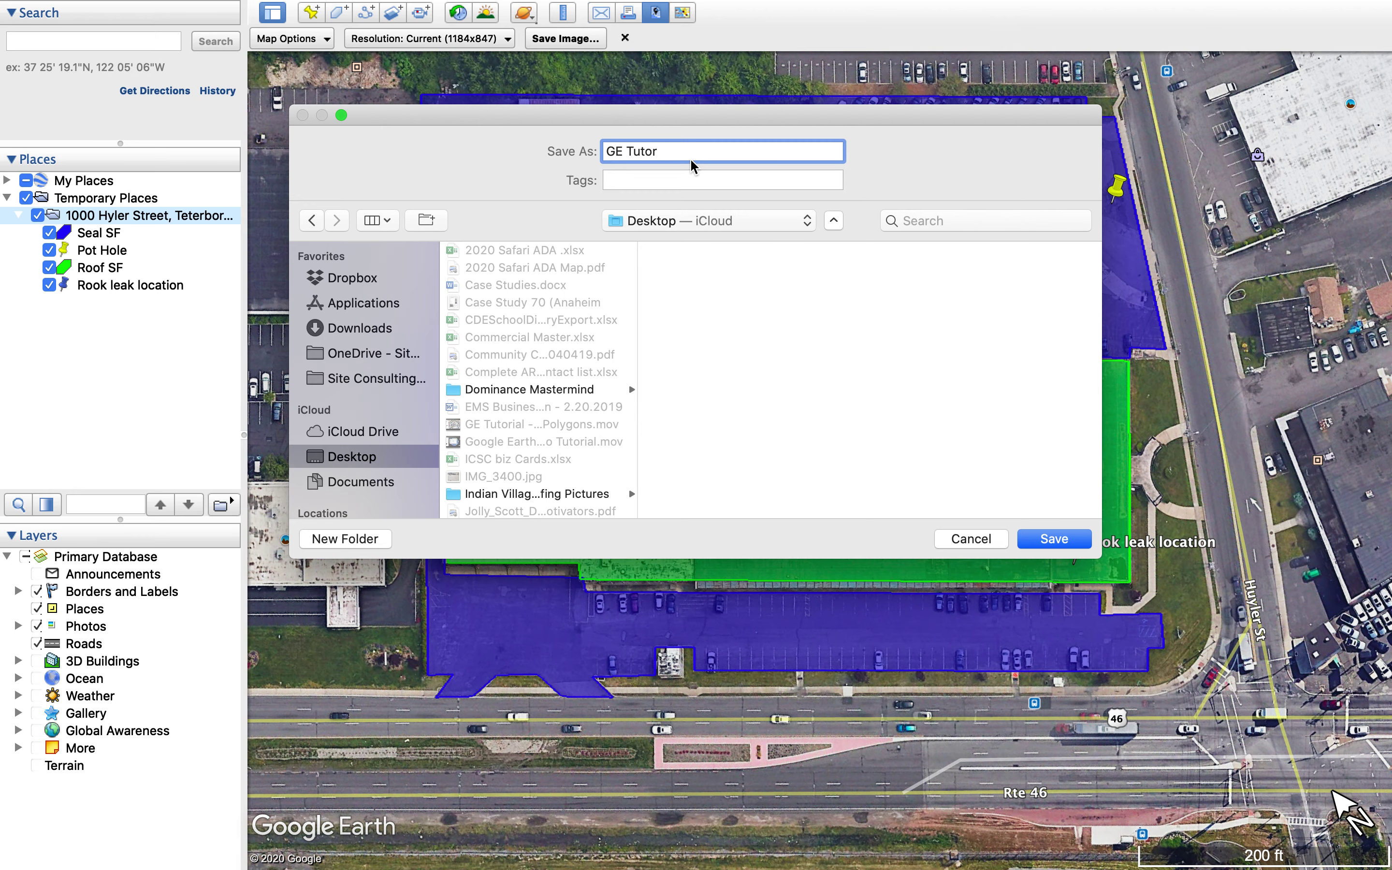
pyautogui.write('ial')
pyautogui.click(1064, 540)
pyautogui.moveTo(726, 317)
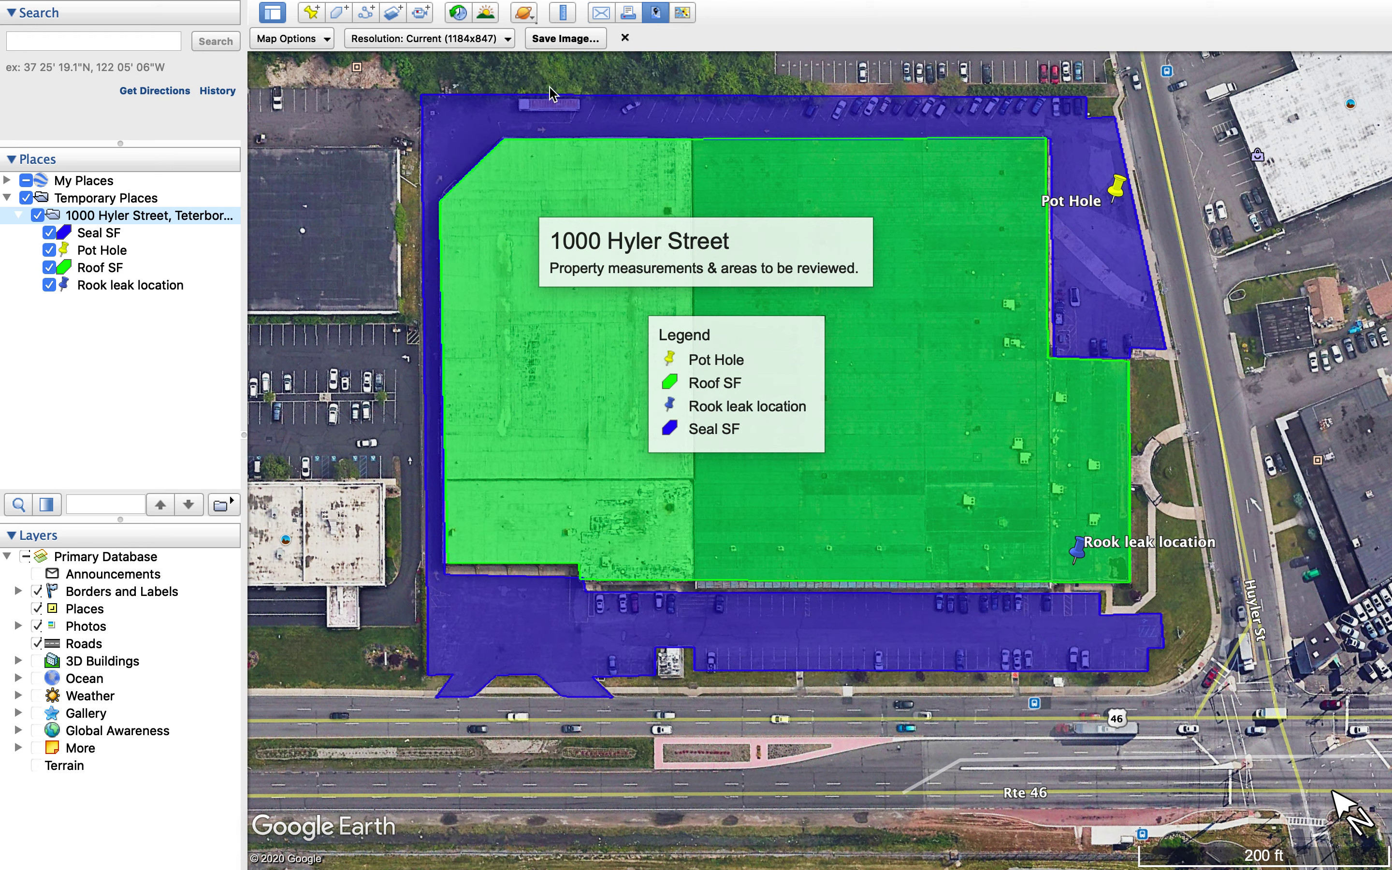
pyautogui.click(626, 39)
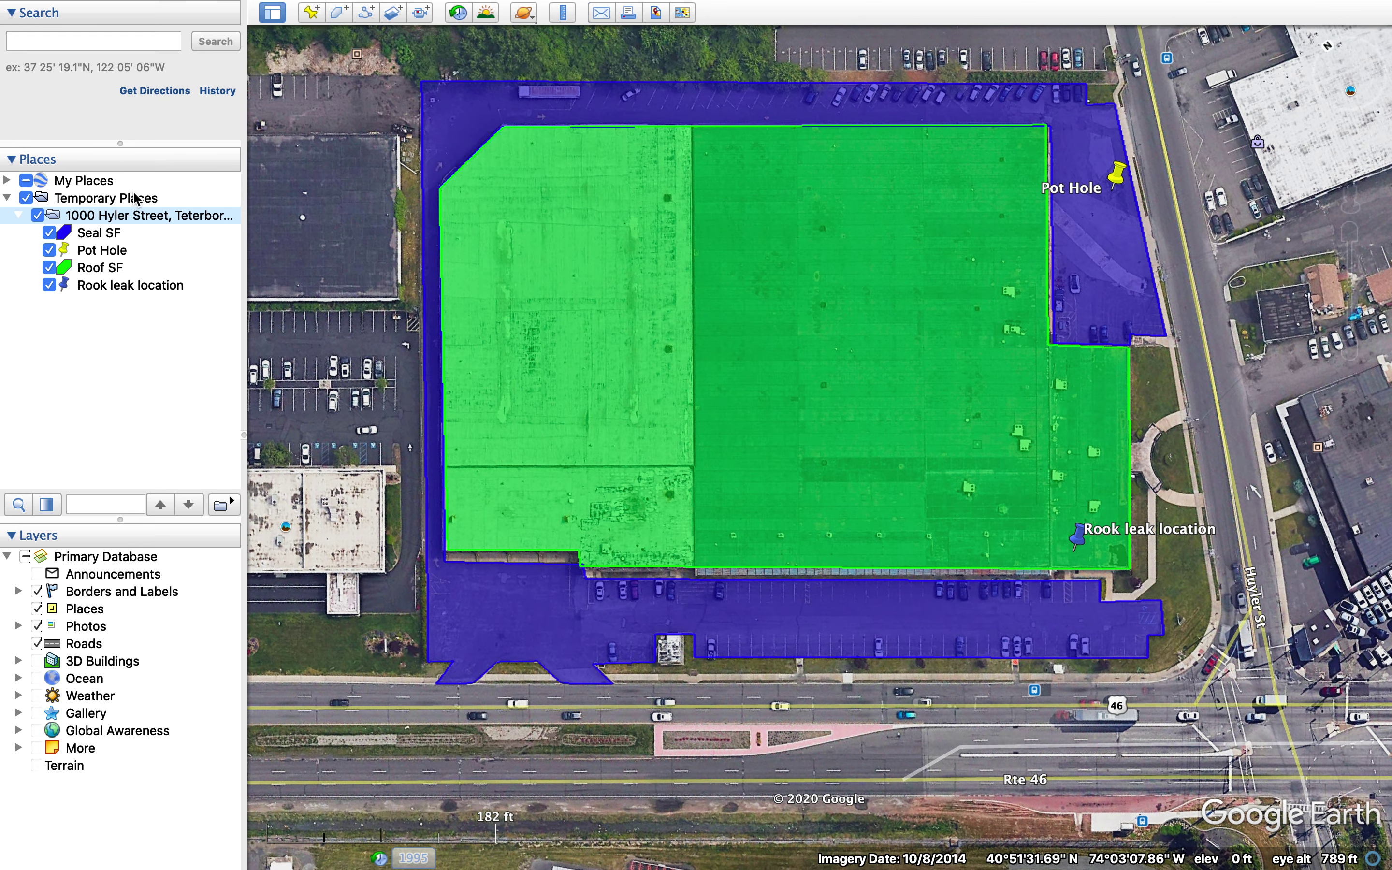
# Choose Save Place As for the Temporary Places folder in the Places panel
pyautogui.click(131, 199)
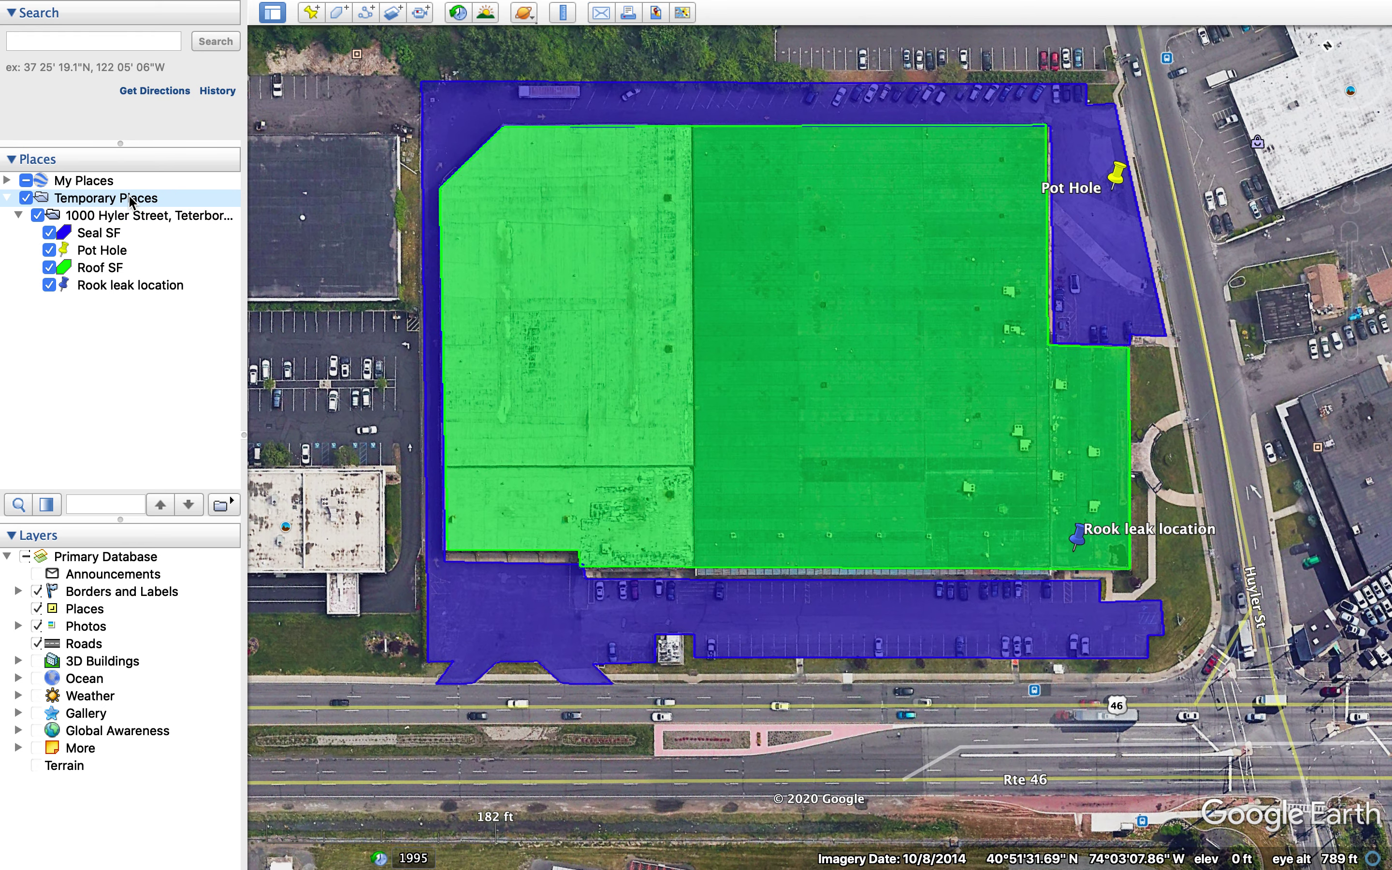
pyautogui.rightClick(131, 199)
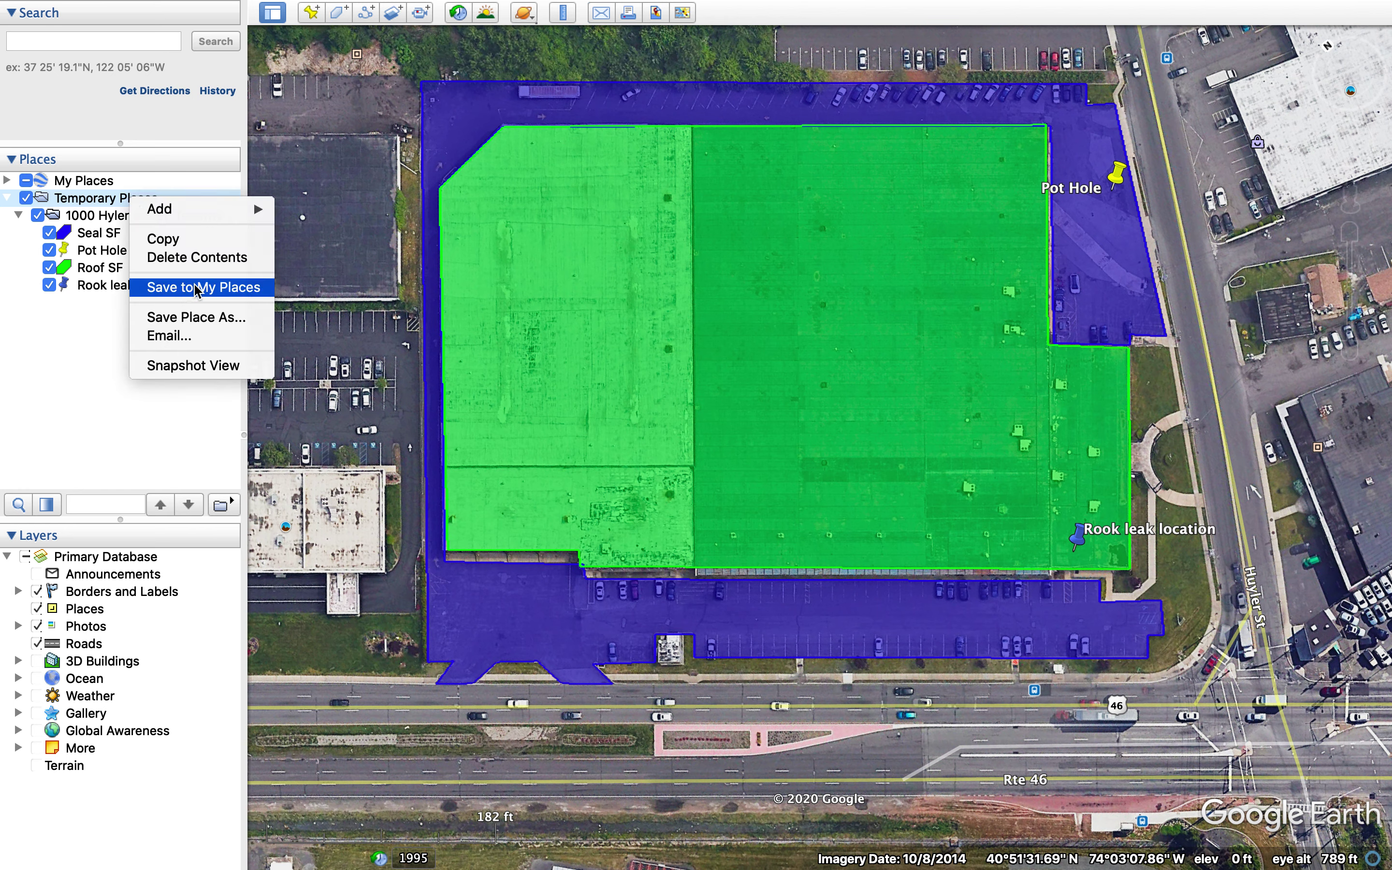
pyautogui.click(193, 322)
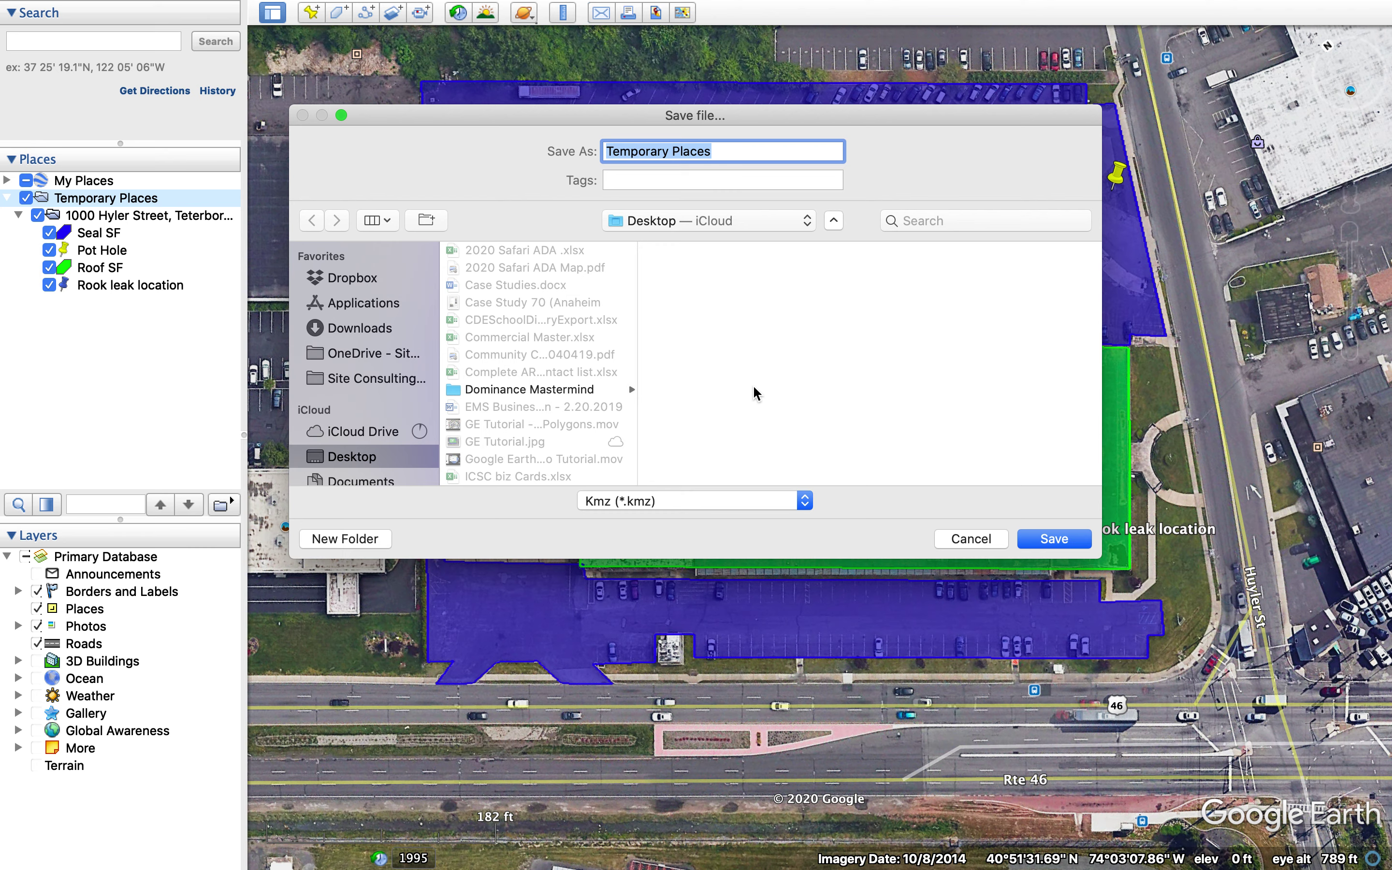
pyautogui.moveTo(725, 157); pyautogui.dragTo(584, 172)
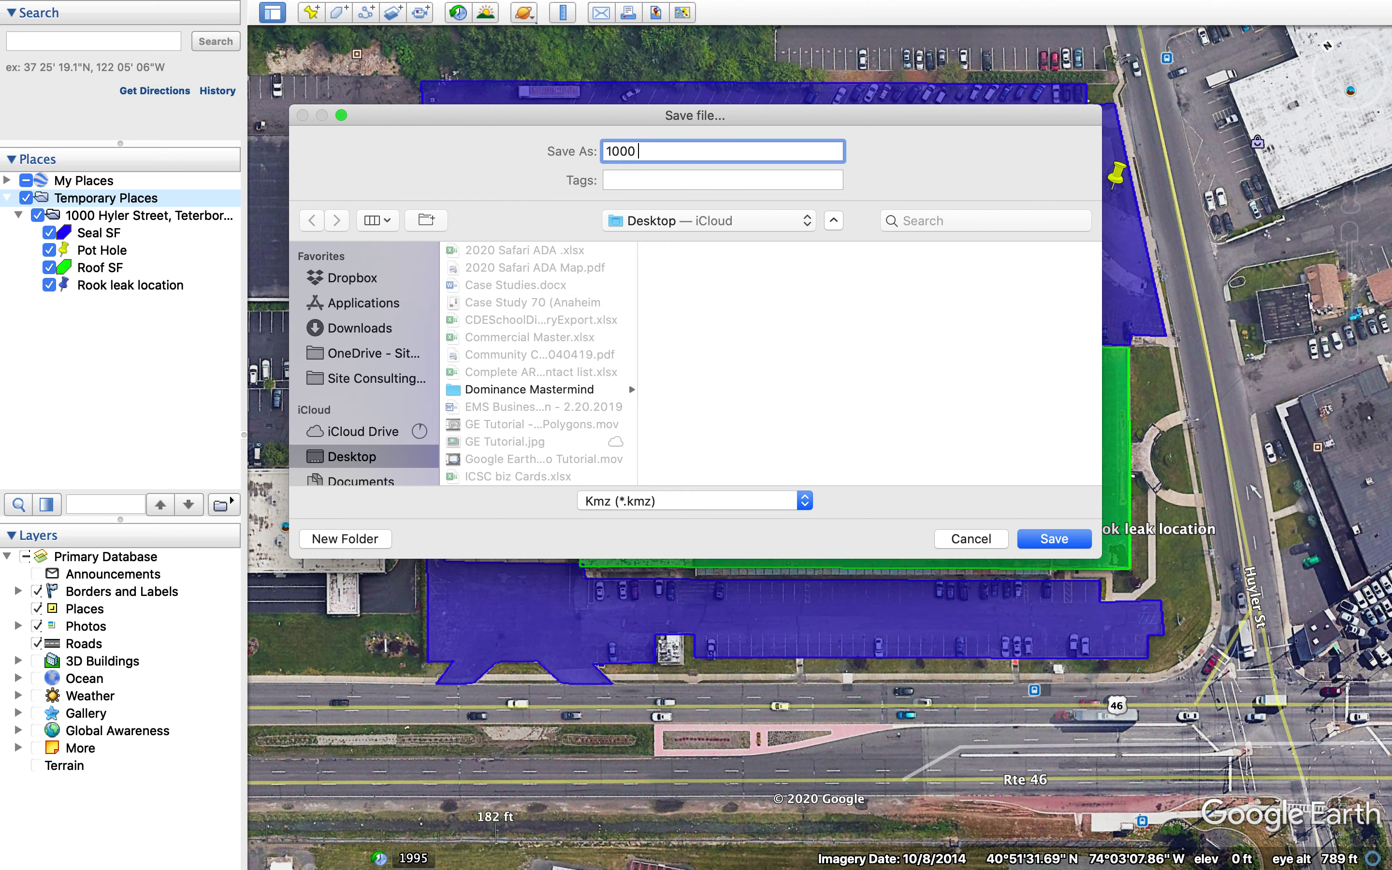
pyautogui.click(1053, 537)
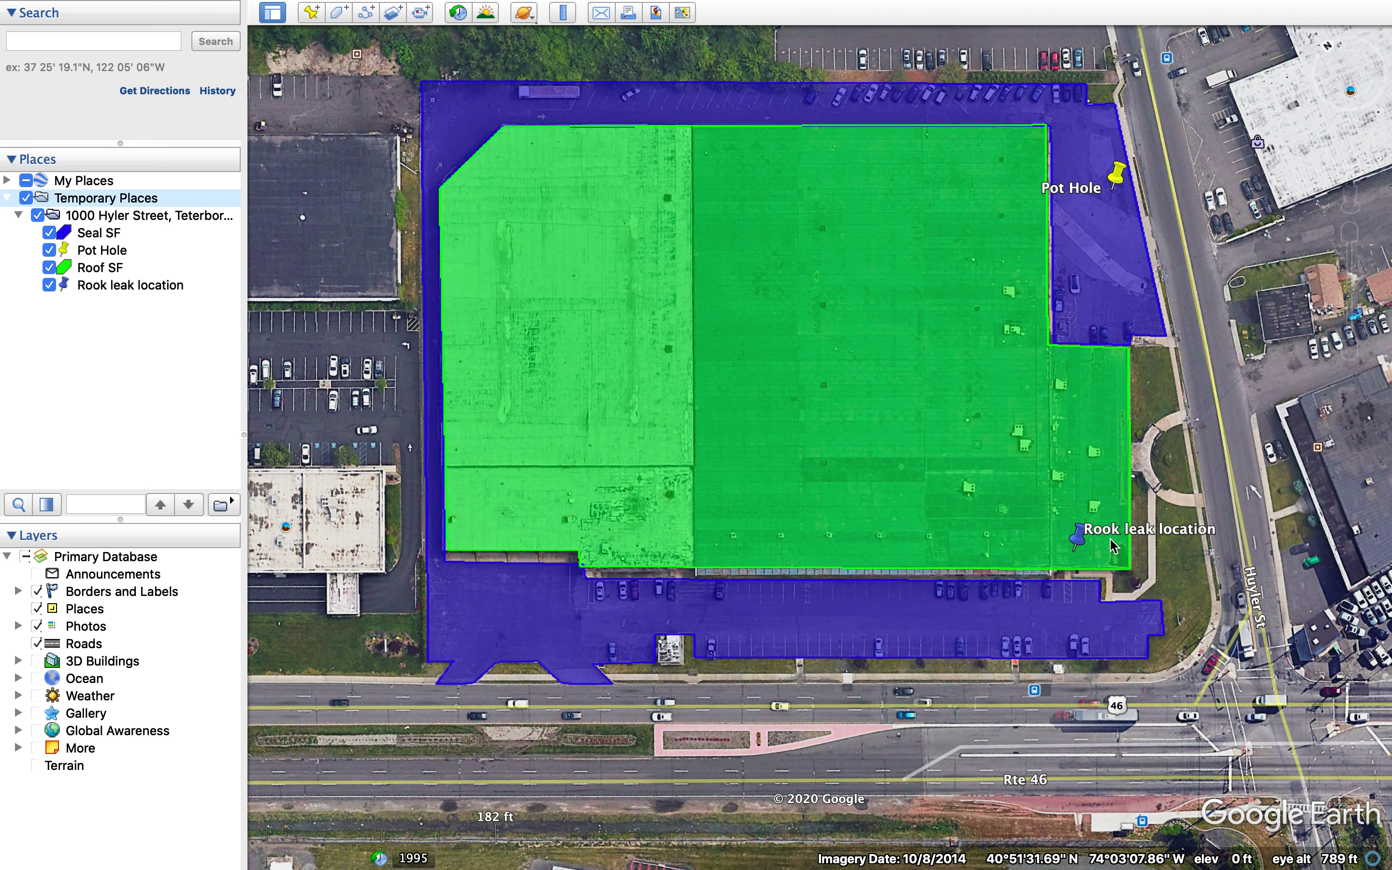
pyautogui.click(1094, 537)
pyautogui.rightClick(1094, 537)
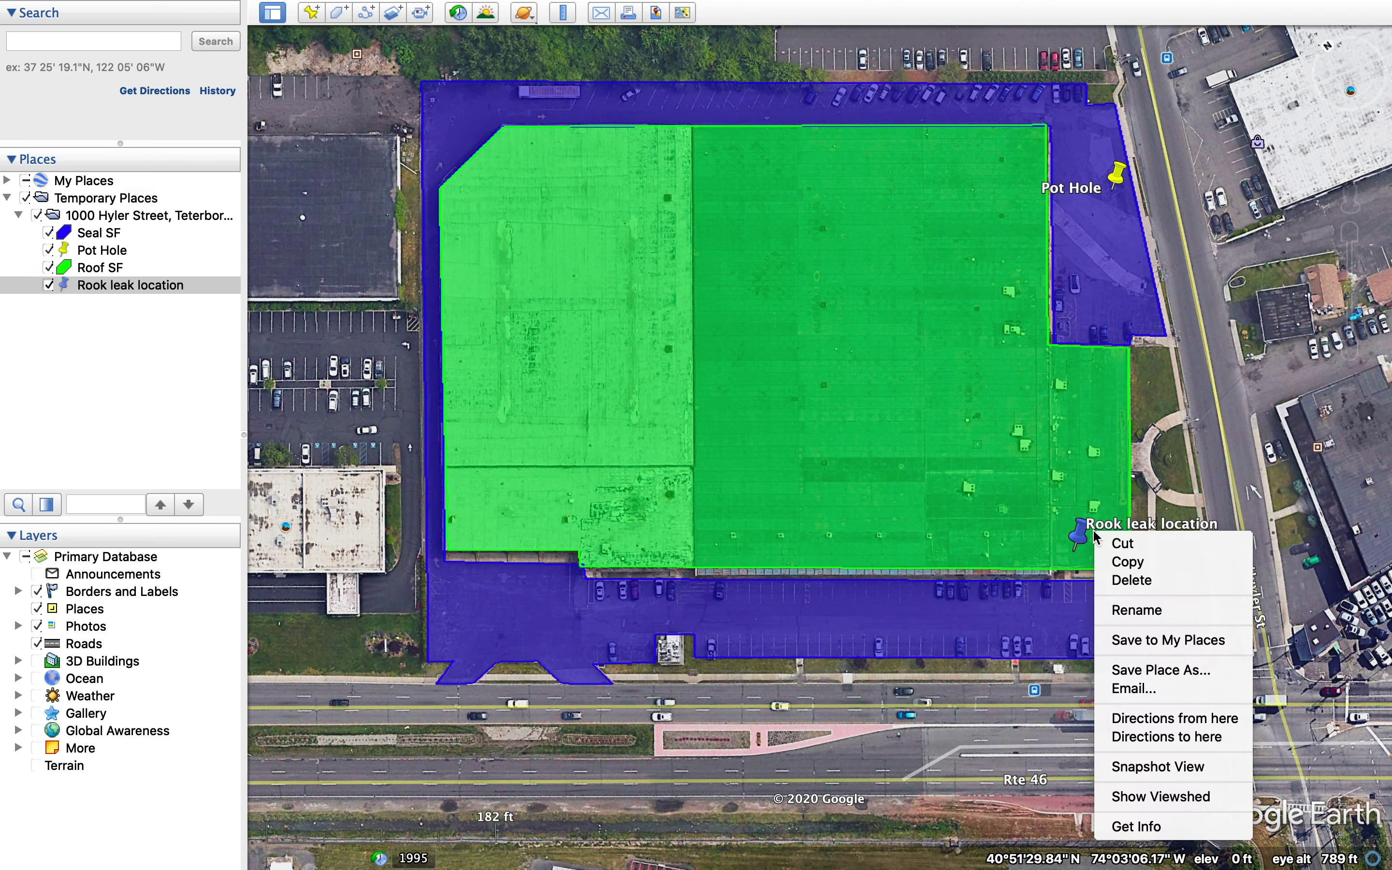
pyautogui.click(1094, 537)
pyautogui.rightClick(1078, 535)
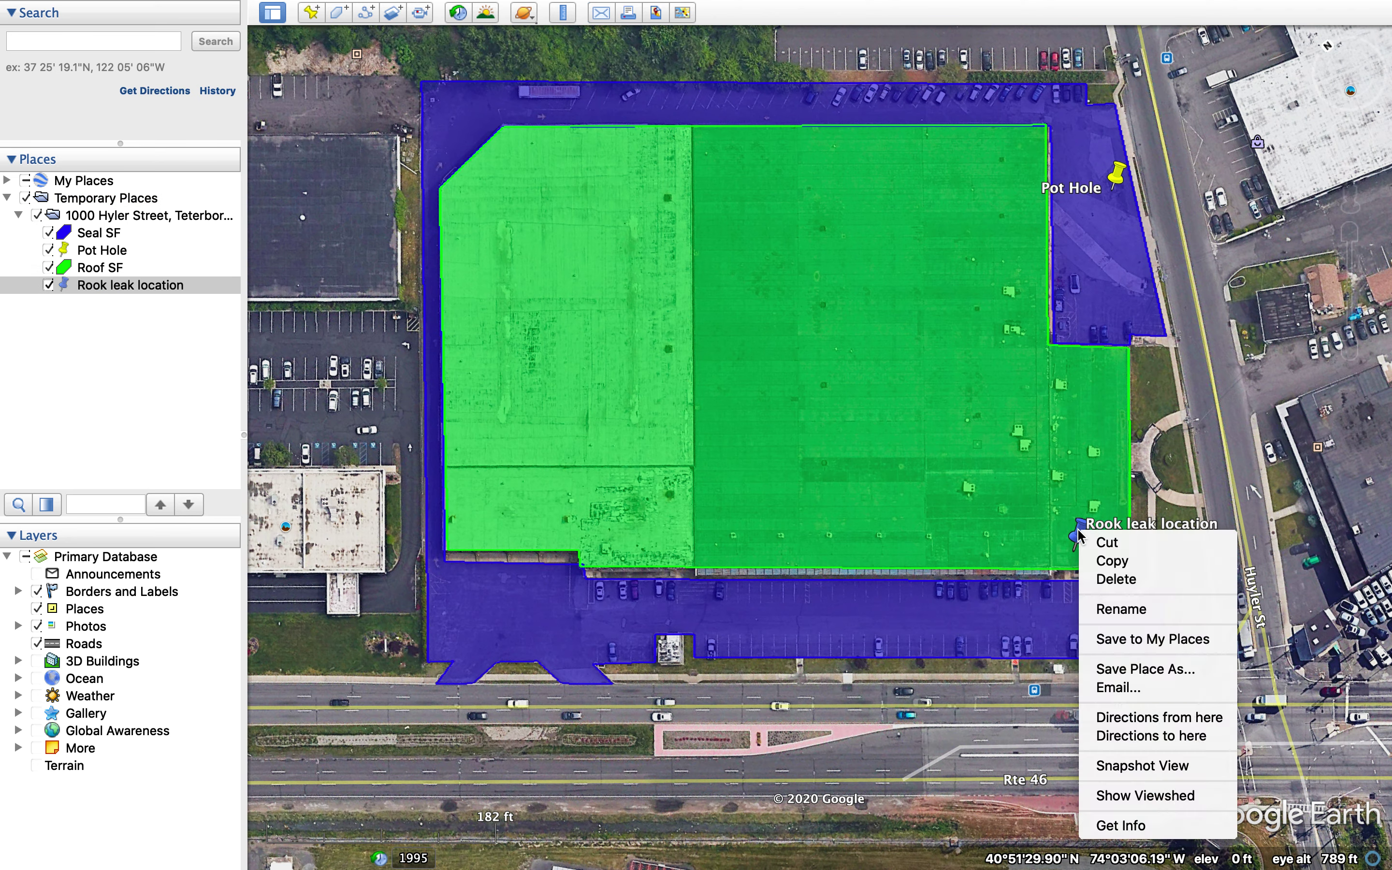
pyautogui.click(947, 439)
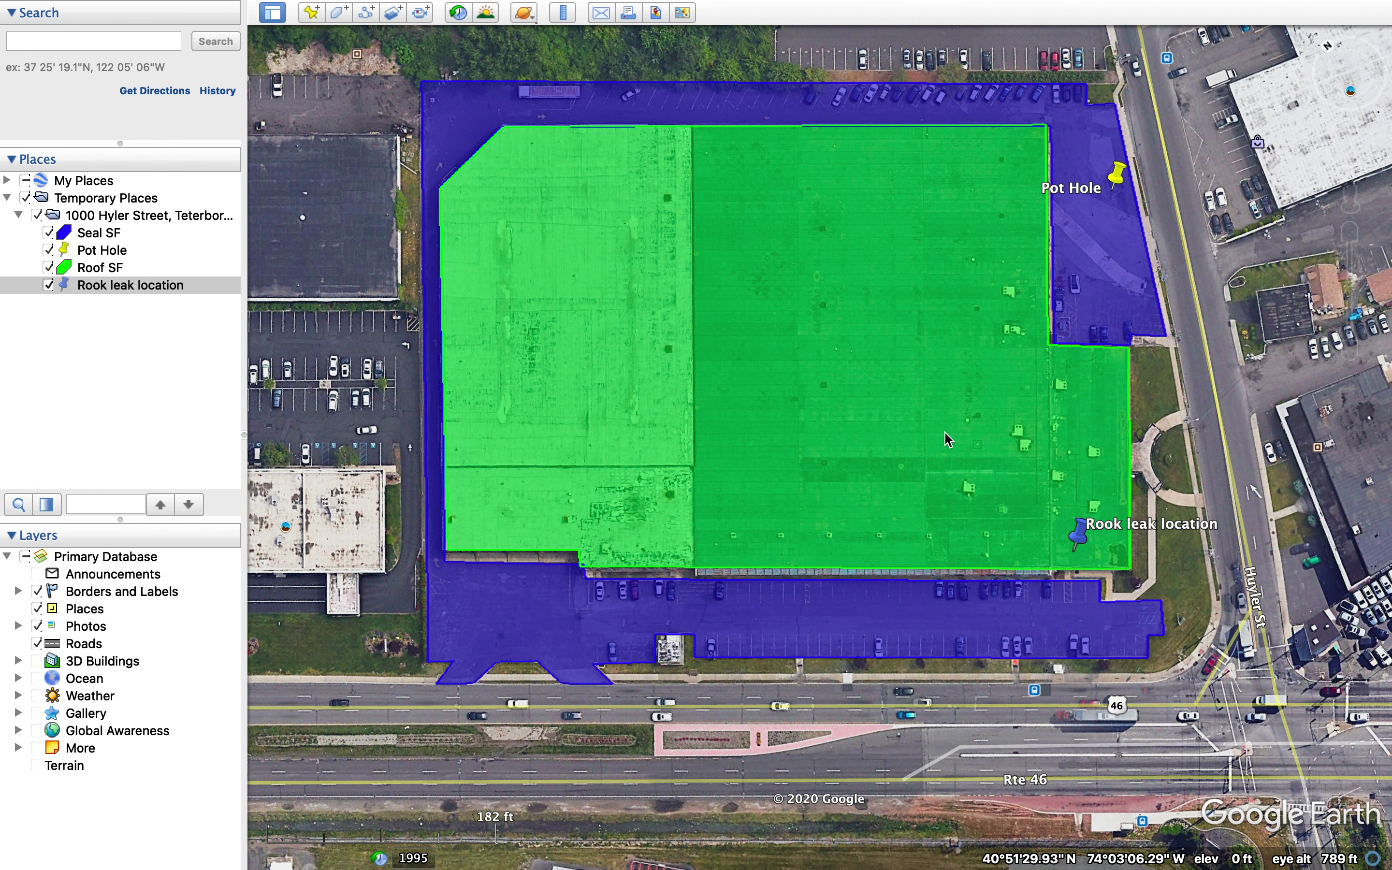